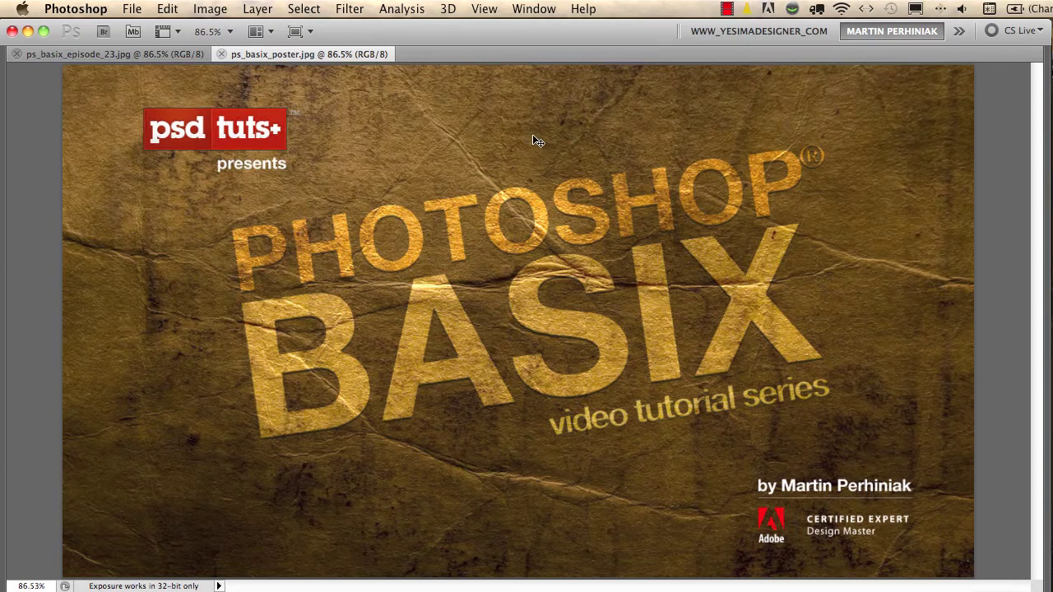
# Step: Close the ps_basix_poster.jpg and ps_basix_episode_23.jpg title images with Cmd+W
pyautogui.press('super+w')
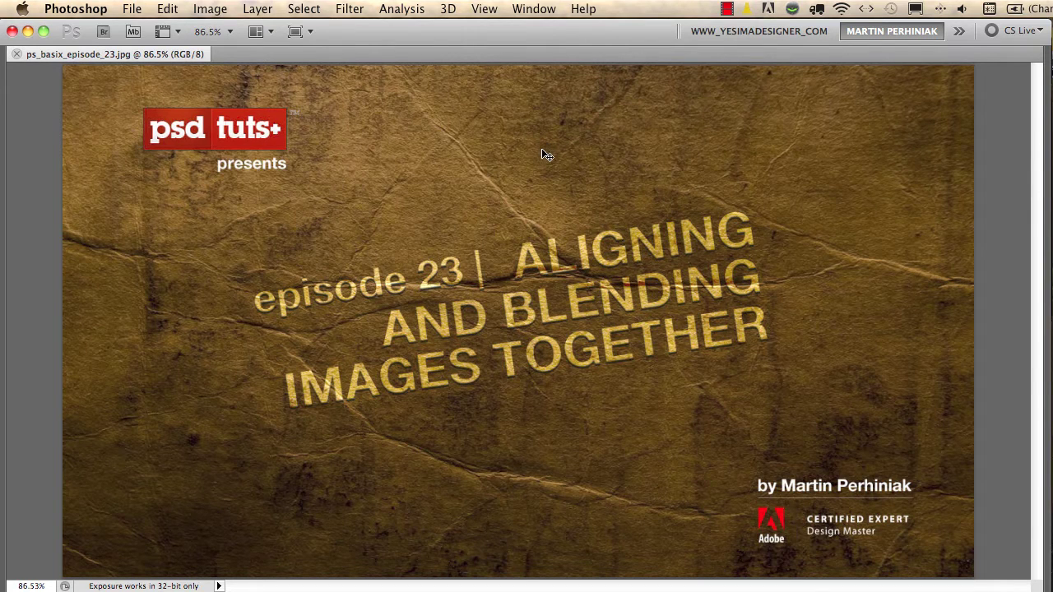
pyautogui.press('super+w')
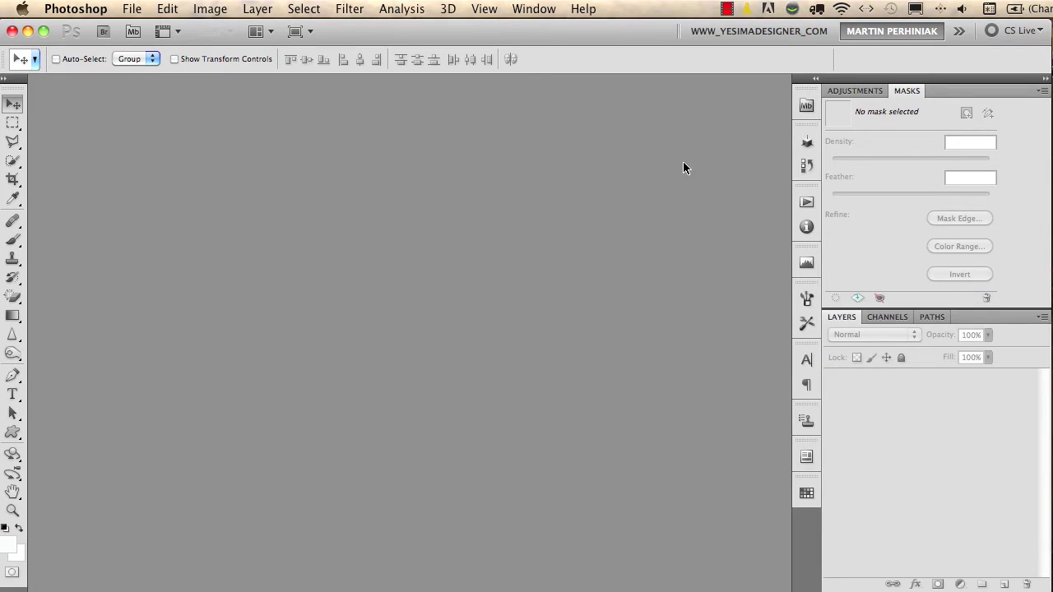
# Step: In Mini Bridge, select the six bridge photos from episode_23_montage_06 and enlarge the thumbnails
pyautogui.click(803, 105)
pyautogui.click(803, 106)
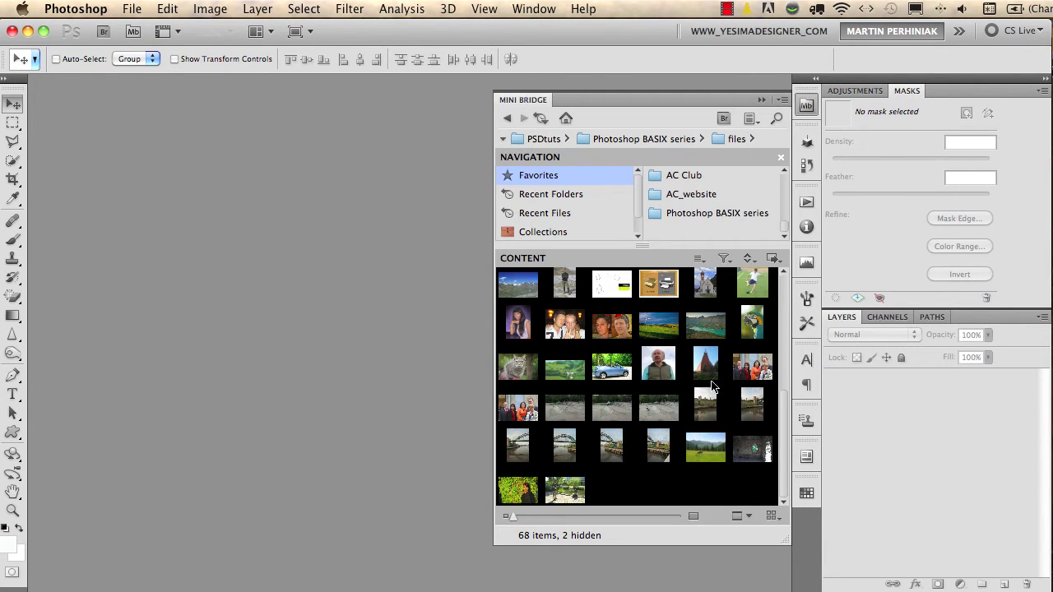
pyautogui.click(707, 406)
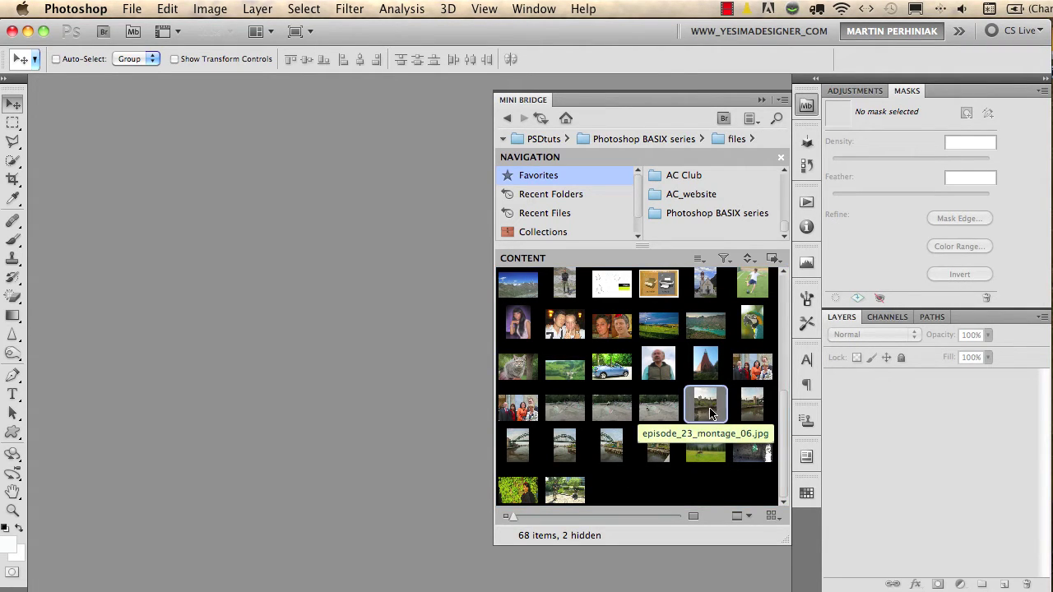
pyautogui.keyDown('shift'); pyautogui.click(657, 448); pyautogui.keyUp('shift')
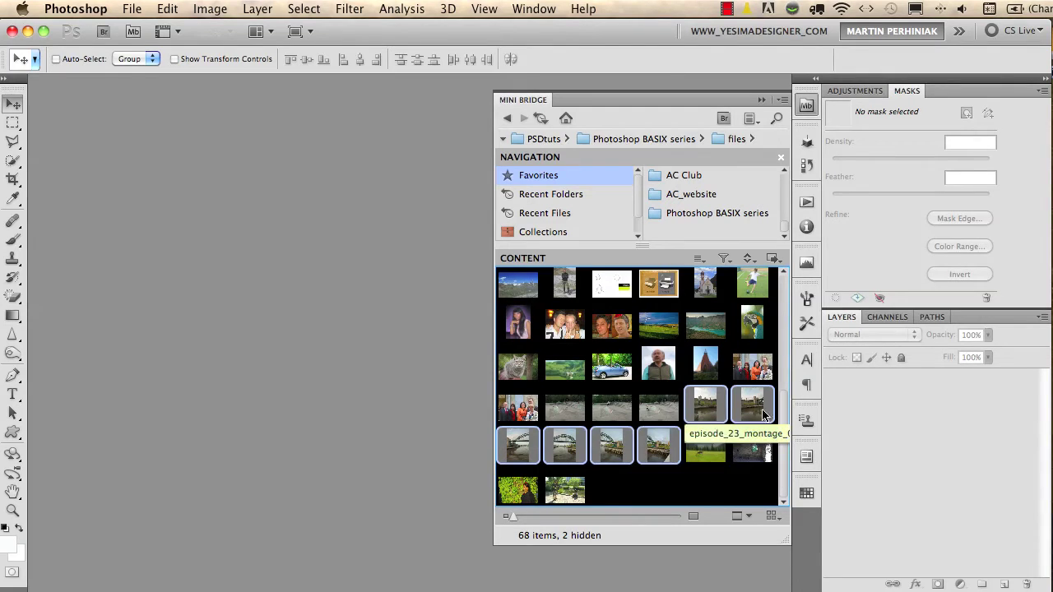
pyautogui.moveTo(512, 517); pyautogui.dragTo(537, 518)
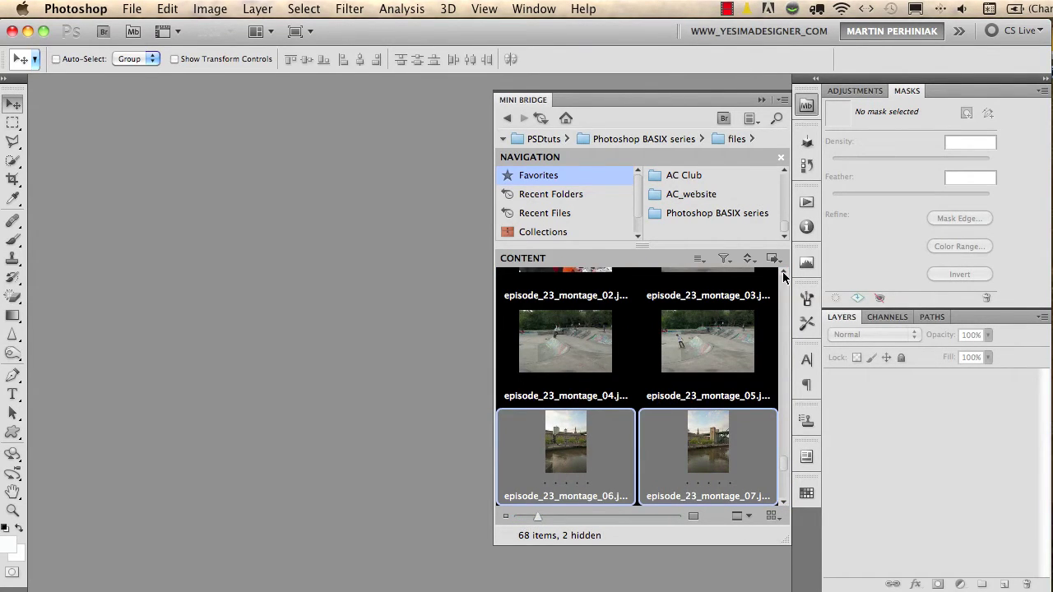
pyautogui.moveTo(786, 466)
pyautogui.mouseDown()
pyautogui.moveTo(780, 479)
pyautogui.moveTo(776, 467)
pyautogui.mouseUp()
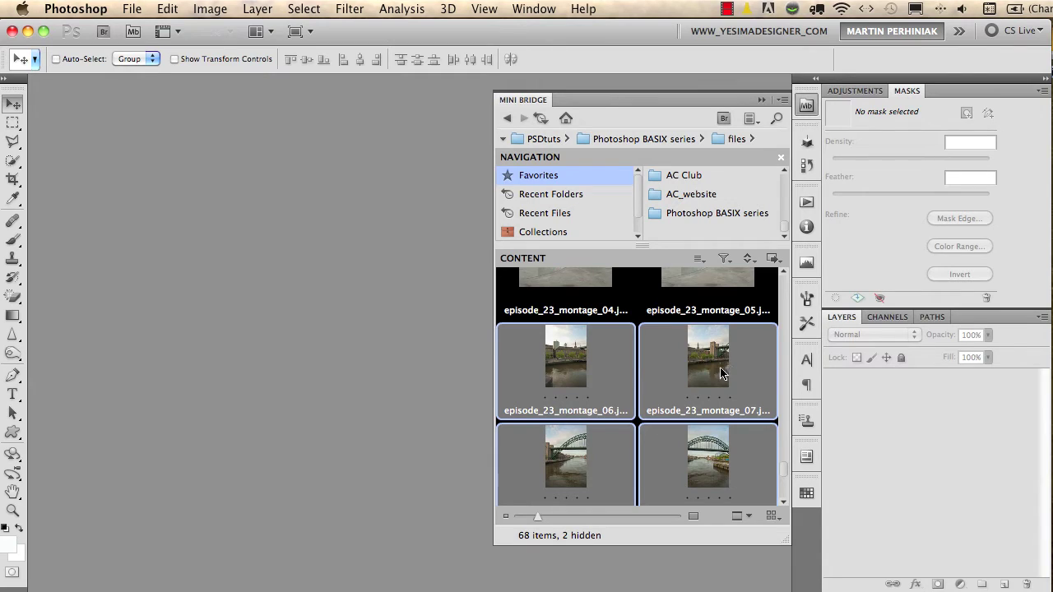
# Step: Photomerge the six bridge photos with Auto layout and Geometric Distortion Correction on
pyautogui.click(772, 259)
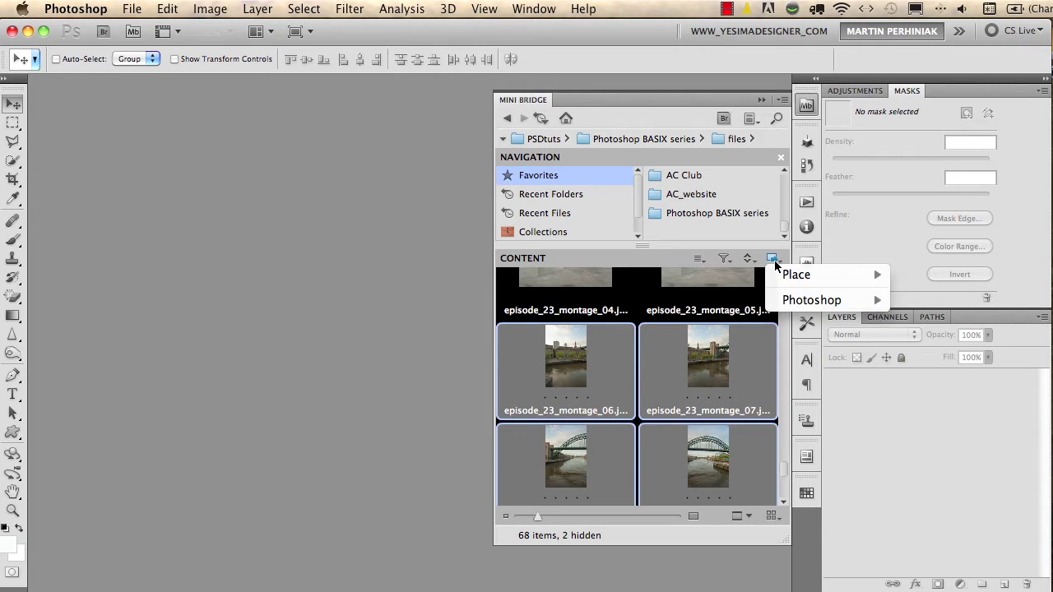
pyautogui.moveTo(793, 306)
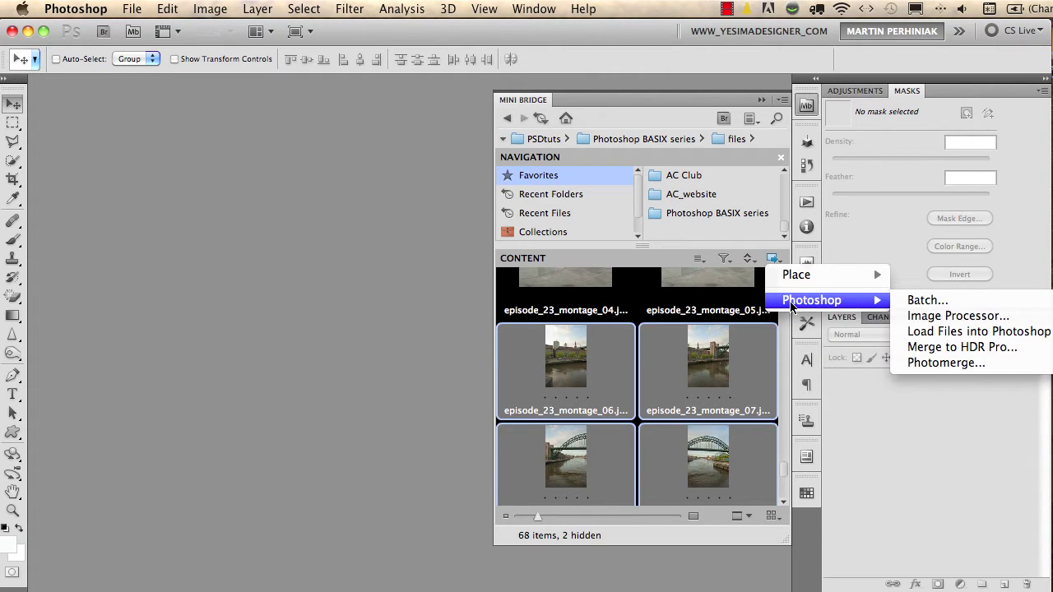
pyautogui.click(920, 362)
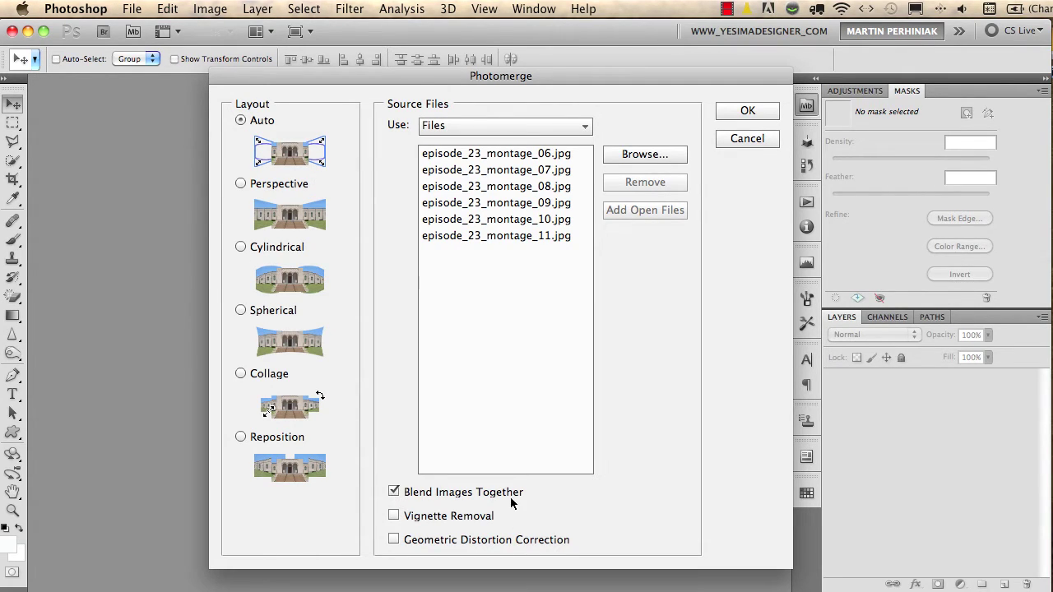
pyautogui.click(393, 538)
pyautogui.click(745, 110)
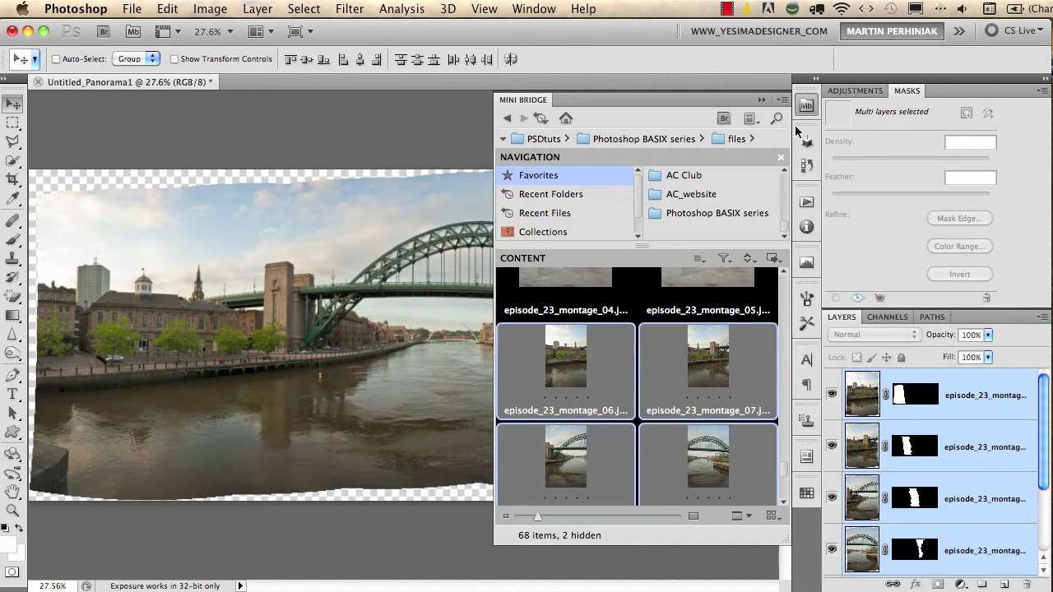
# Step: Shrink the Mini Bridge thumbnails and close Mini Bridge to reveal the panorama
pyautogui.moveTo(537, 516); pyautogui.dragTo(531, 518)
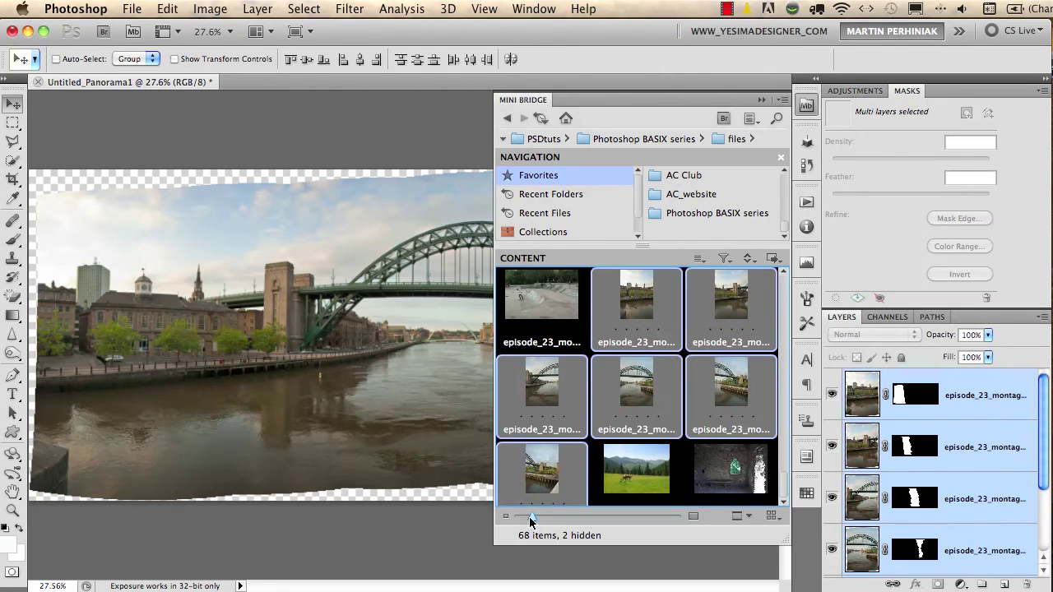
pyautogui.click(806, 105)
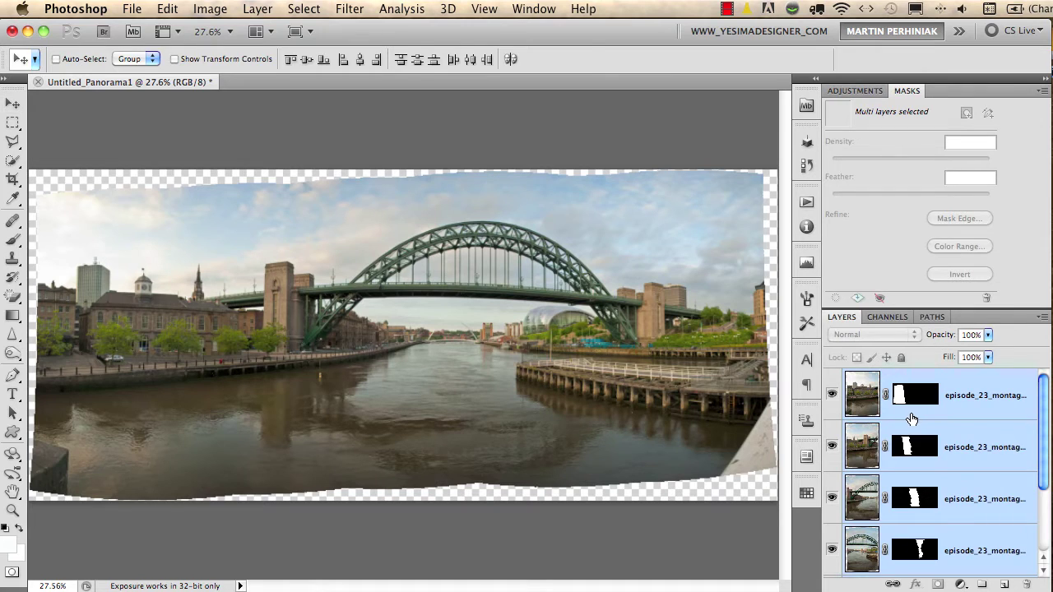
# Step: Crop the panorama inside its wavy transparent edges and inspect the cropped bridge
pyautogui.press('c')
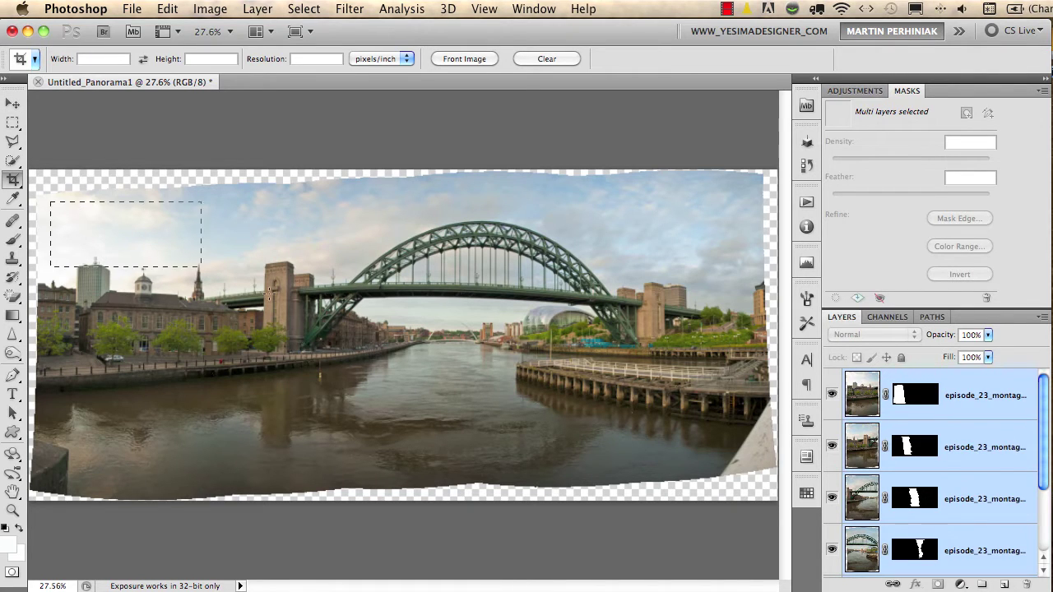
pyautogui.moveTo(269, 292); pyautogui.dragTo(738, 459)
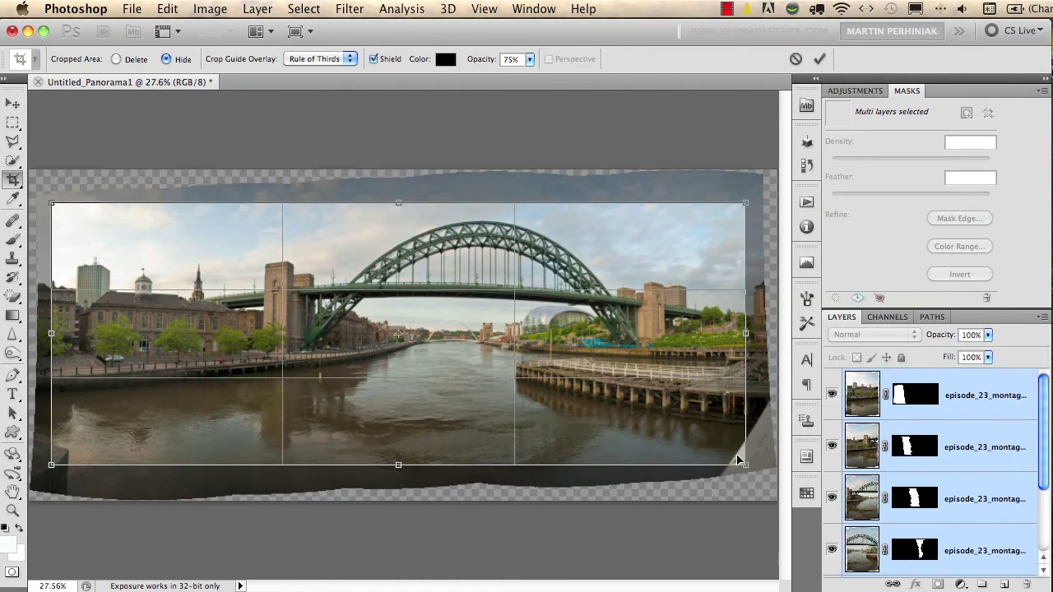
pyautogui.press('Return')
pyautogui.press('Tab')
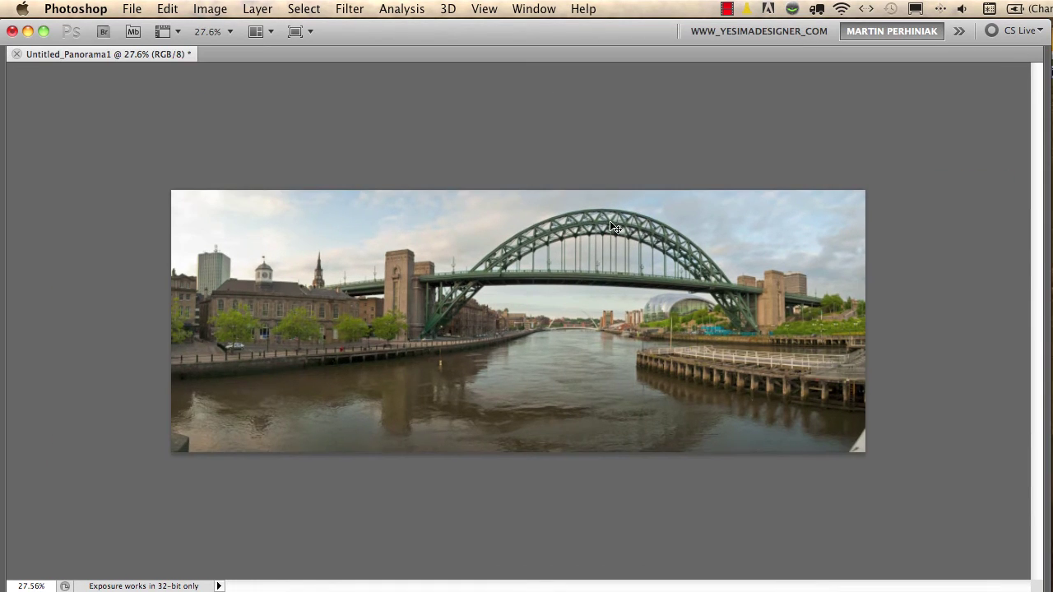
pyautogui.press('super+0')
pyautogui.moveTo(471, 268); pyautogui.dragTo(715, 280)
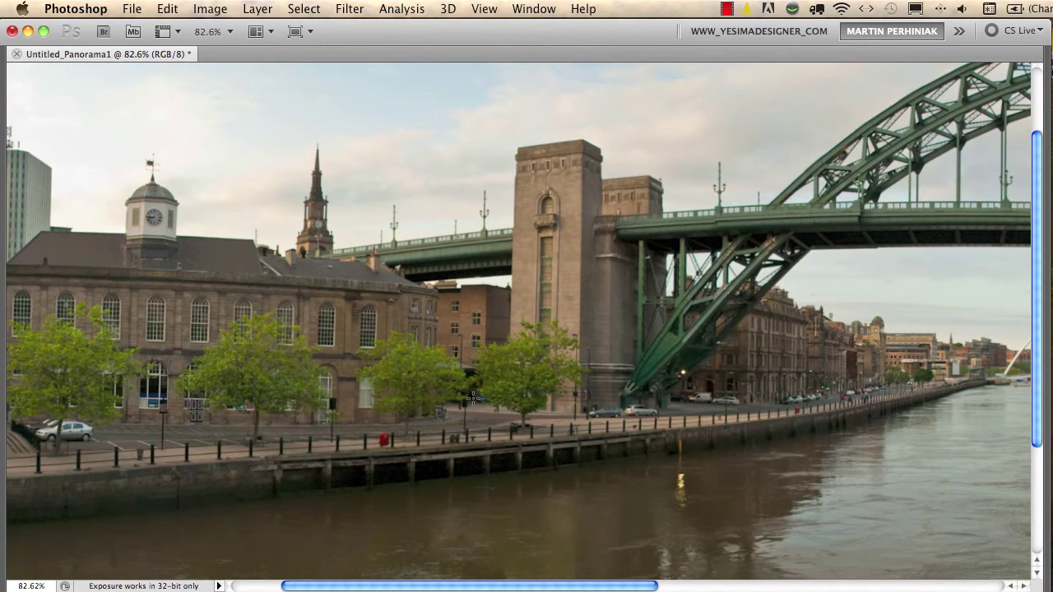
pyautogui.press('Tab')
pyautogui.press('super+0')
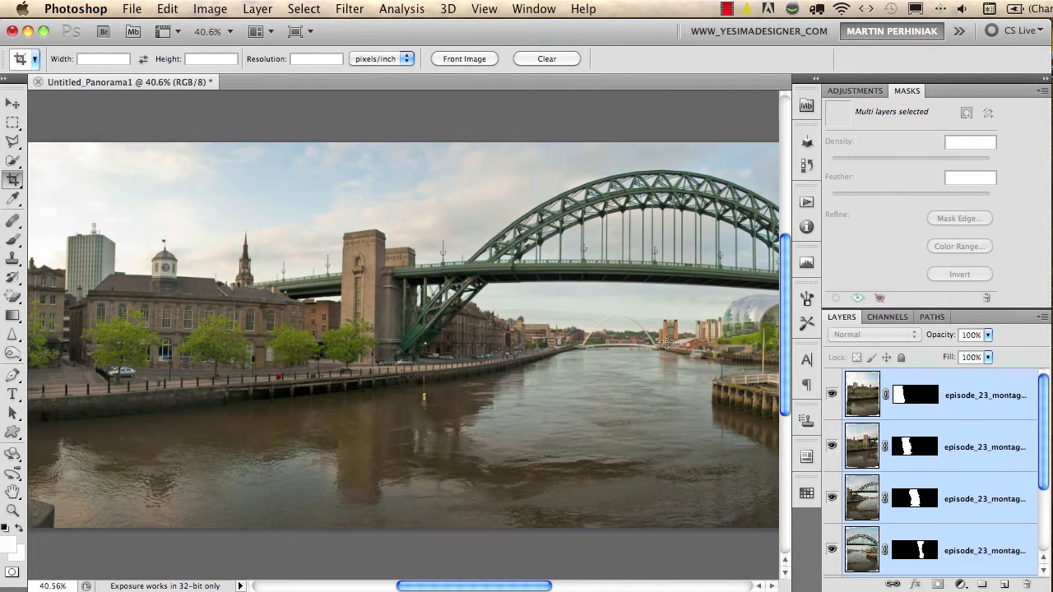
# Step: Load episode_23_montage_03 to 05 from Mini Bridge as layers of one new document
pyautogui.click(806, 105)
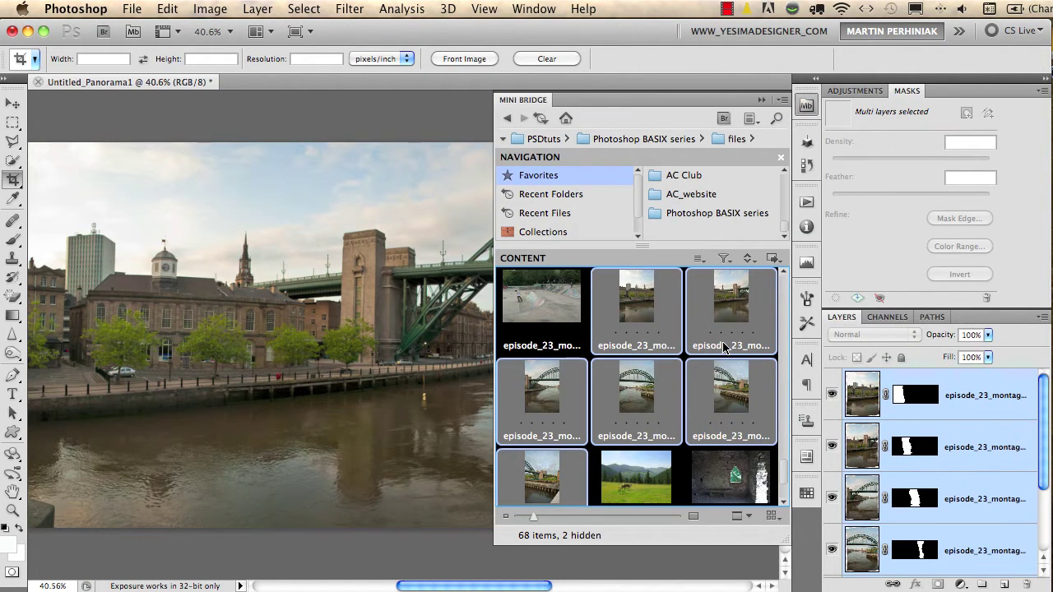
pyautogui.scroll(10, 785, 308)
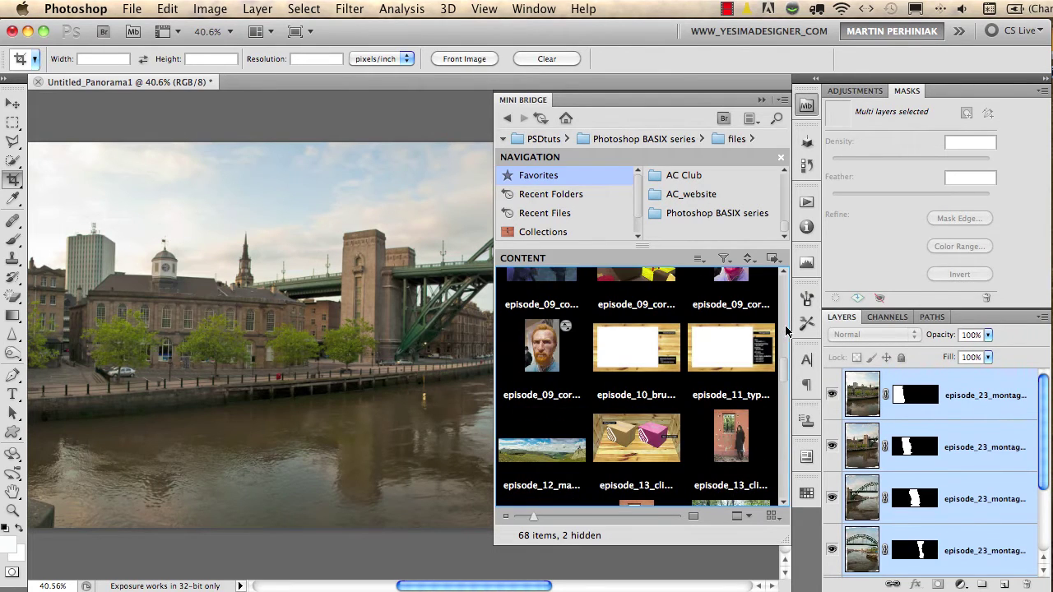
pyautogui.moveTo(783, 381); pyautogui.dragTo(781, 487)
pyautogui.scroll(3, 636, 389)
pyautogui.click(637, 389)
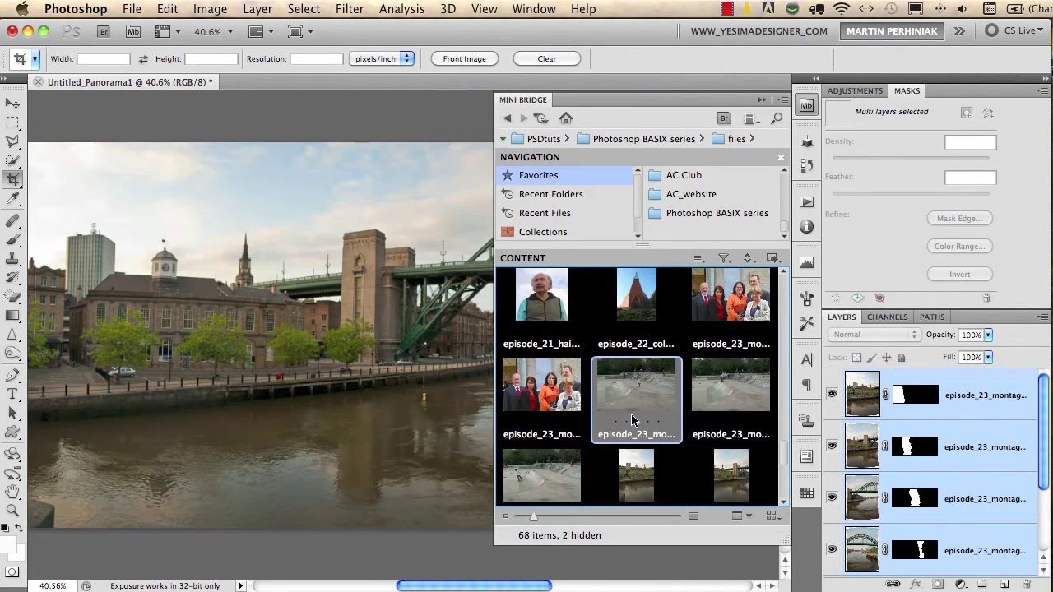
pyautogui.keyDown('shift'); pyautogui.click(553, 478); pyautogui.keyUp('shift')
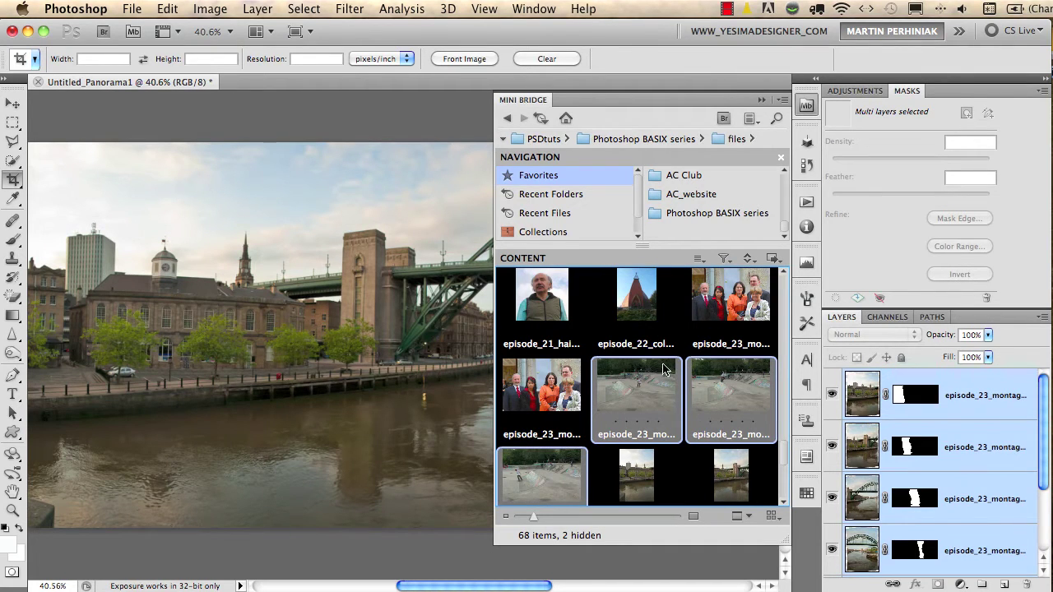
pyautogui.click(773, 260)
pyautogui.moveTo(804, 304)
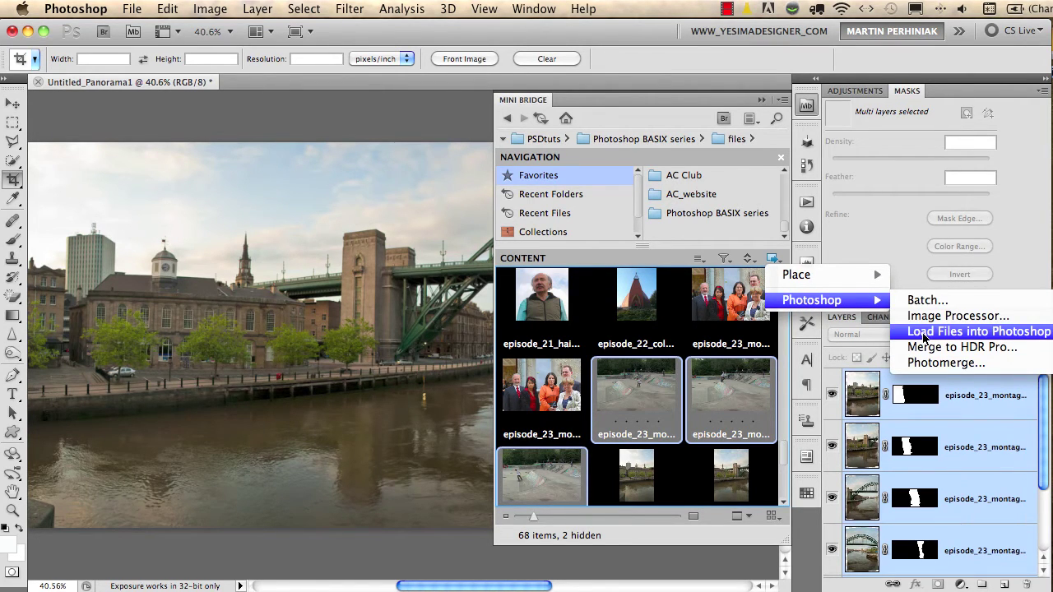
pyautogui.click(926, 333)
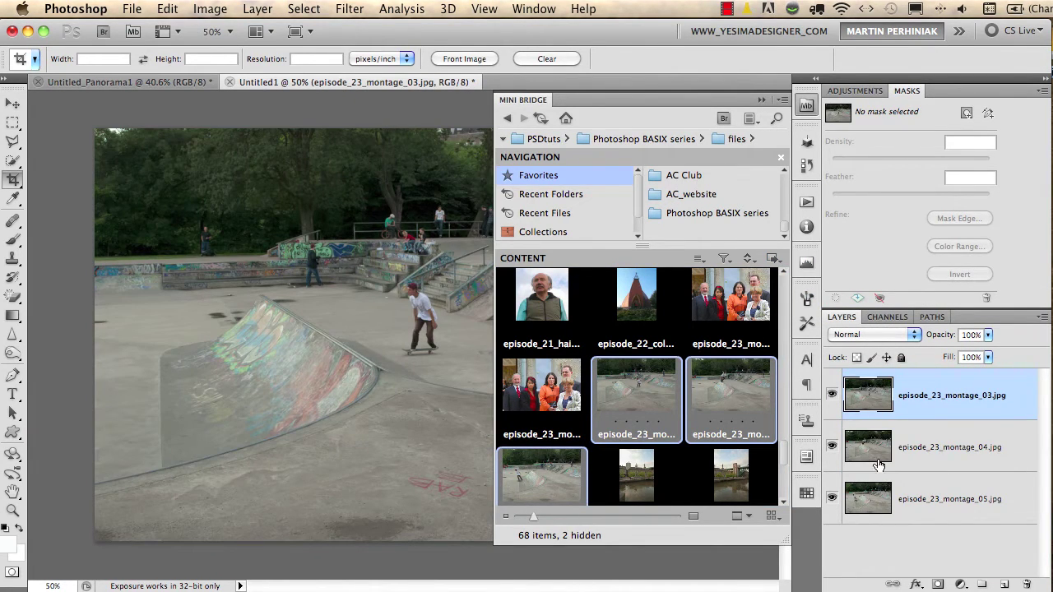
# Step: Close Mini Bridge, zoom on the skater, and toggle montage_03 and montage_04 to compare shots
pyautogui.click(806, 110)
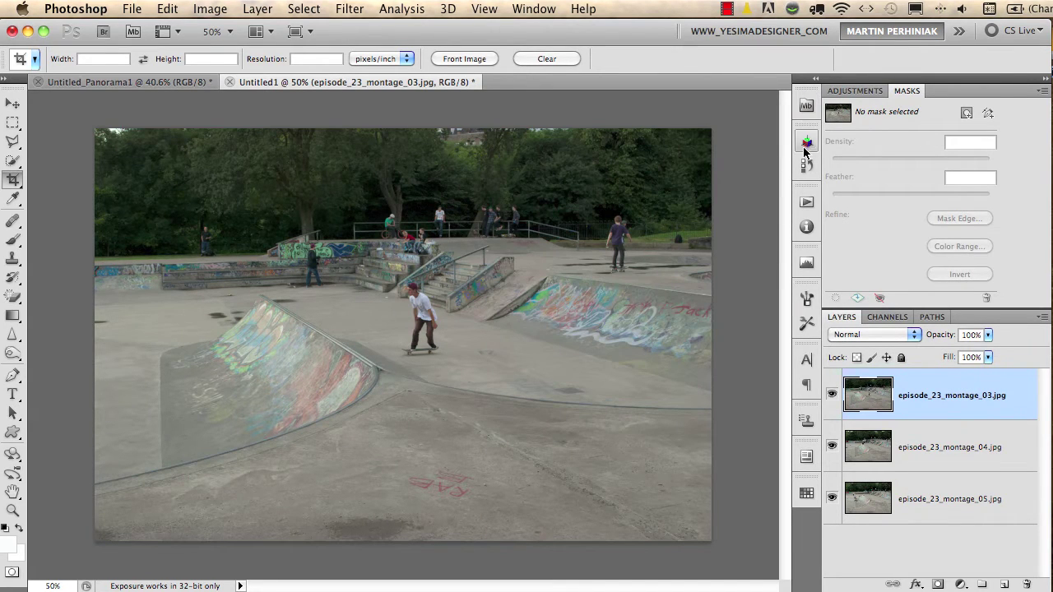
pyautogui.press('super+0')
pyautogui.moveTo(345, 339); pyautogui.dragTo(453, 334)
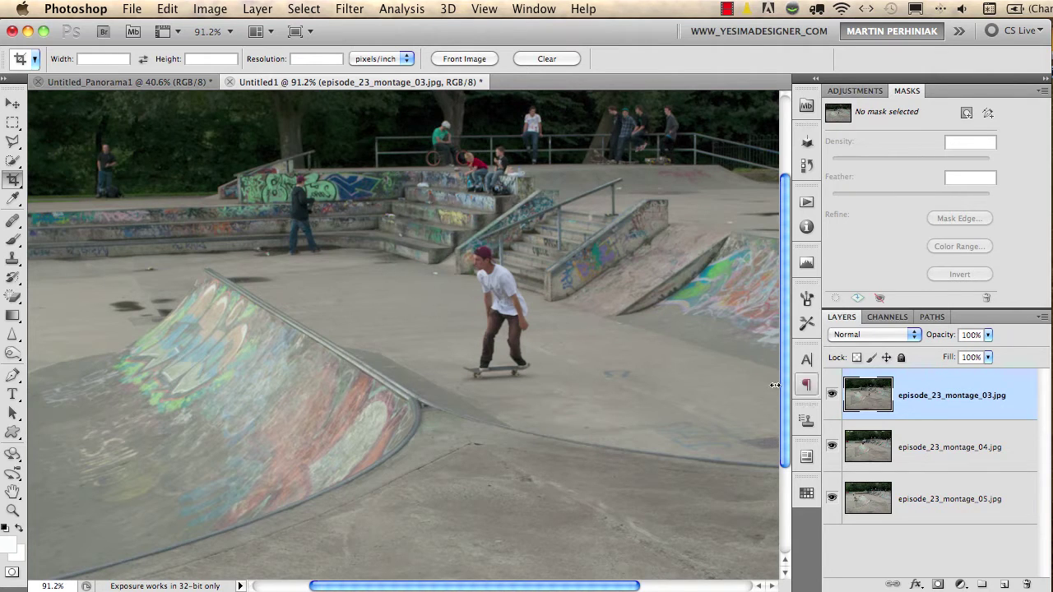
pyautogui.moveTo(575, 334); pyautogui.dragTo(609, 341)
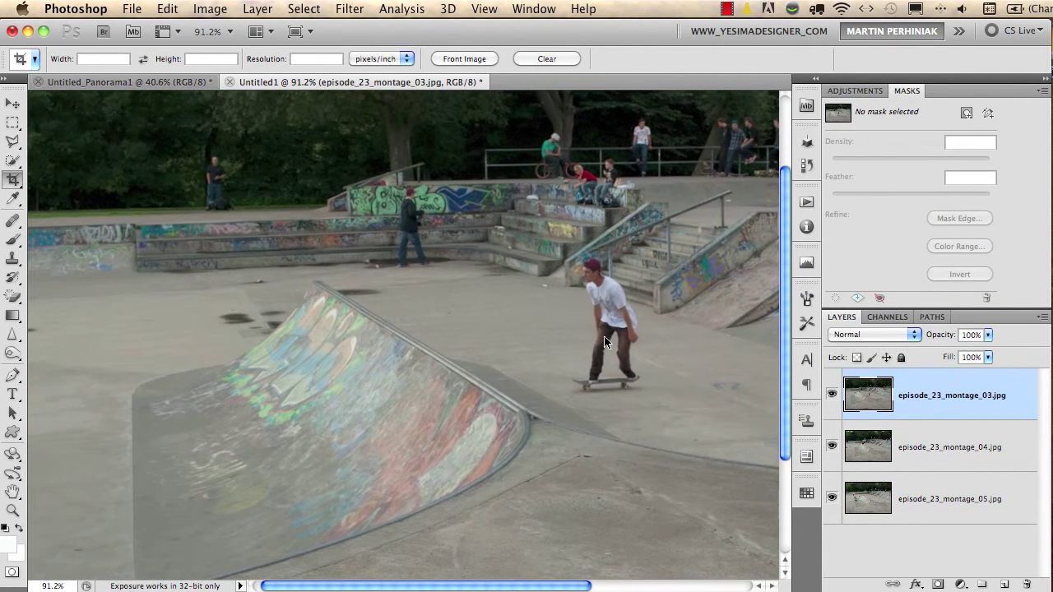
pyautogui.click(831, 395)
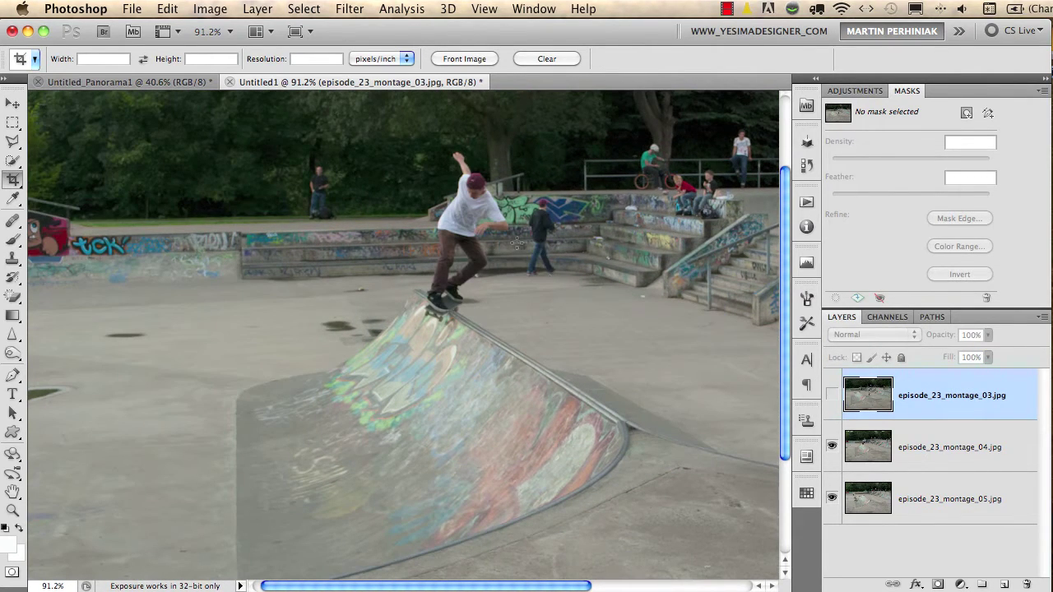
pyautogui.click(831, 447)
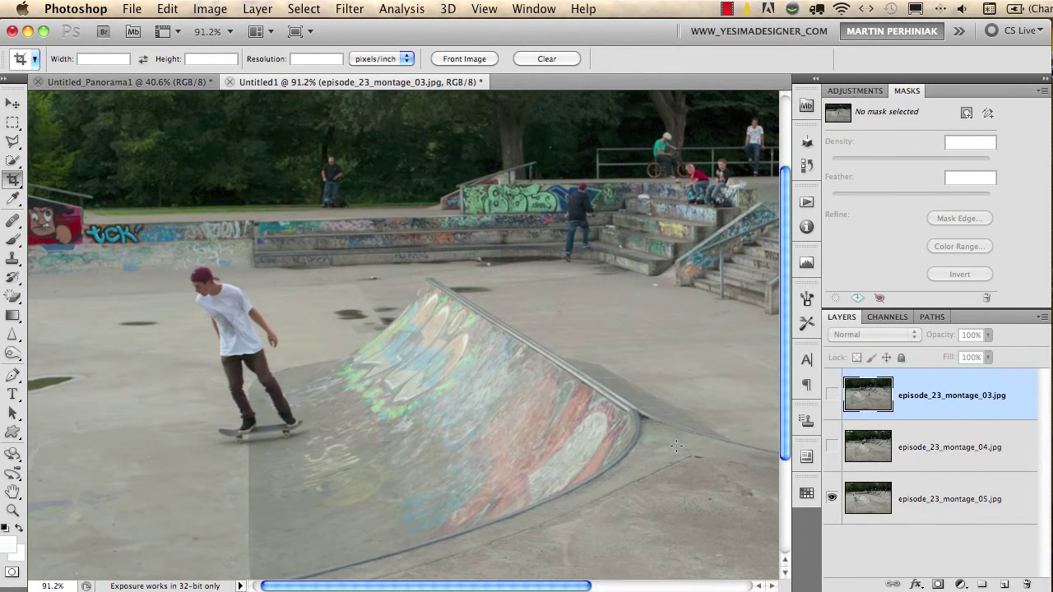
pyautogui.click(832, 447)
pyautogui.click(831, 395)
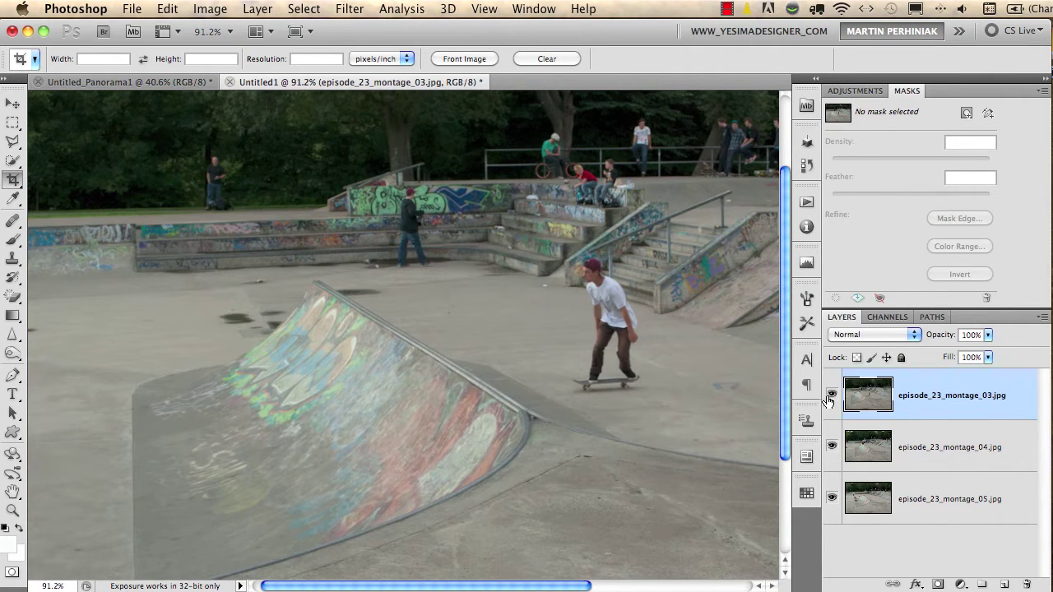
# Step: Compare the skater shots once more, then select all three montage layers
pyautogui.click(829, 399)
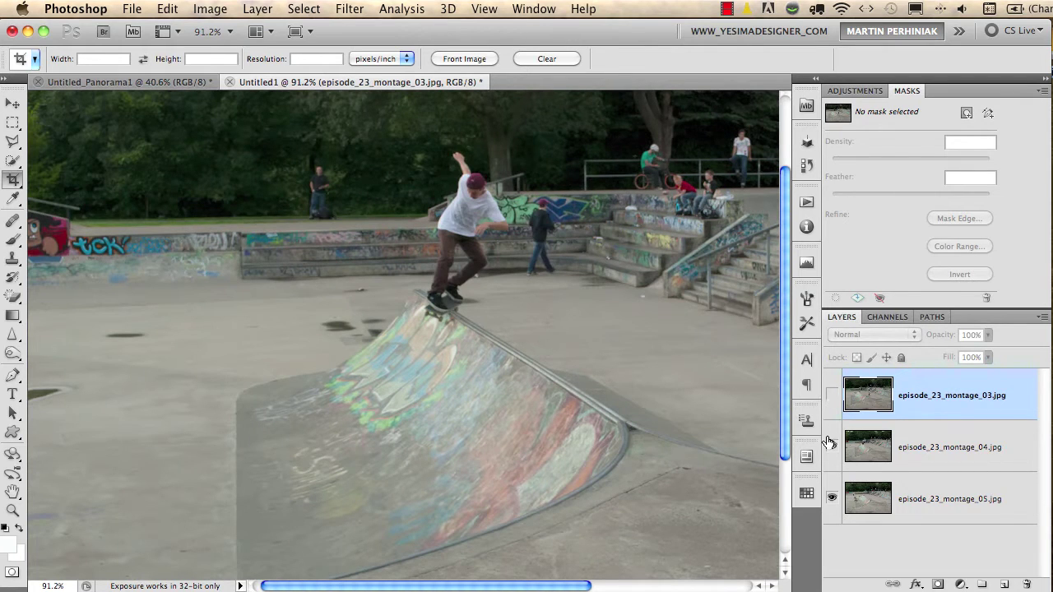
pyautogui.click(831, 445)
pyautogui.click(831, 447)
pyautogui.moveTo(831, 447); pyautogui.dragTo(831, 394)
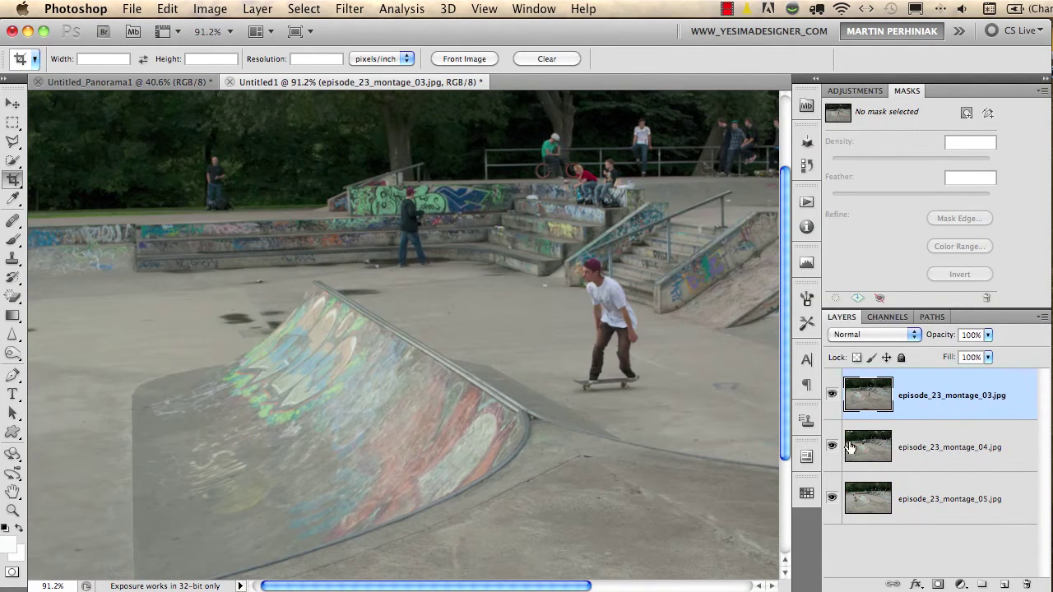
pyautogui.keyDown('shift'); pyautogui.click(921, 498); pyautogui.keyUp('shift')
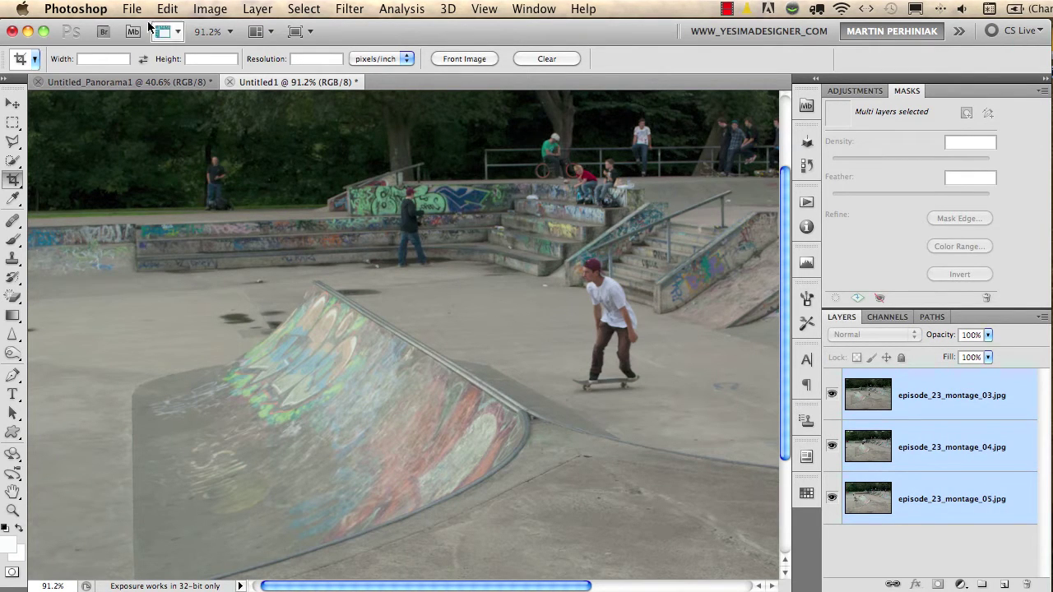
# Step: Auto-align the three layers with Auto projection and Geometric Distortion Correction off
pyautogui.click(164, 10)
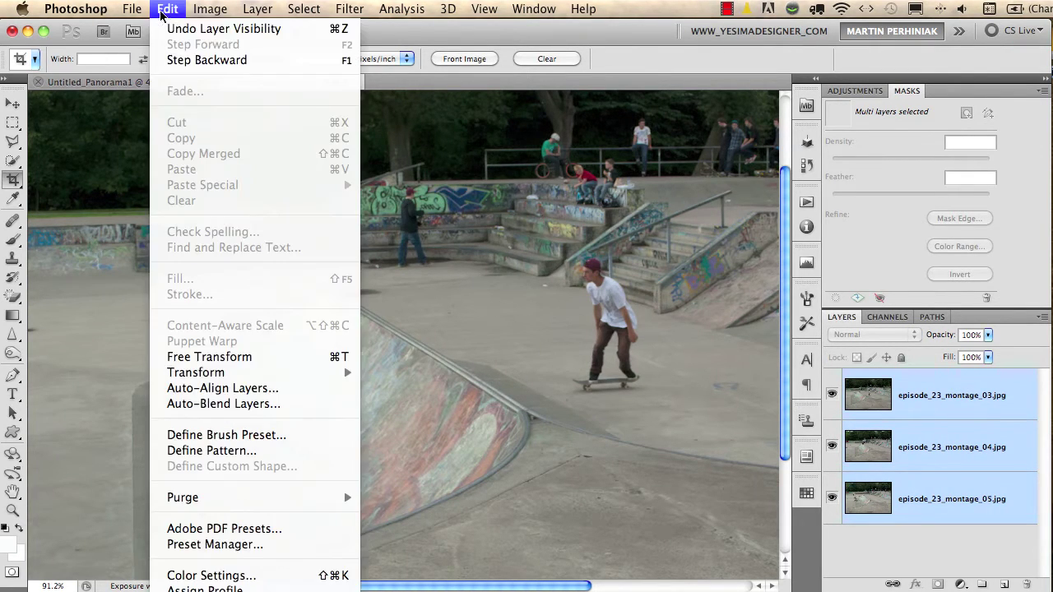
pyautogui.click(262, 390)
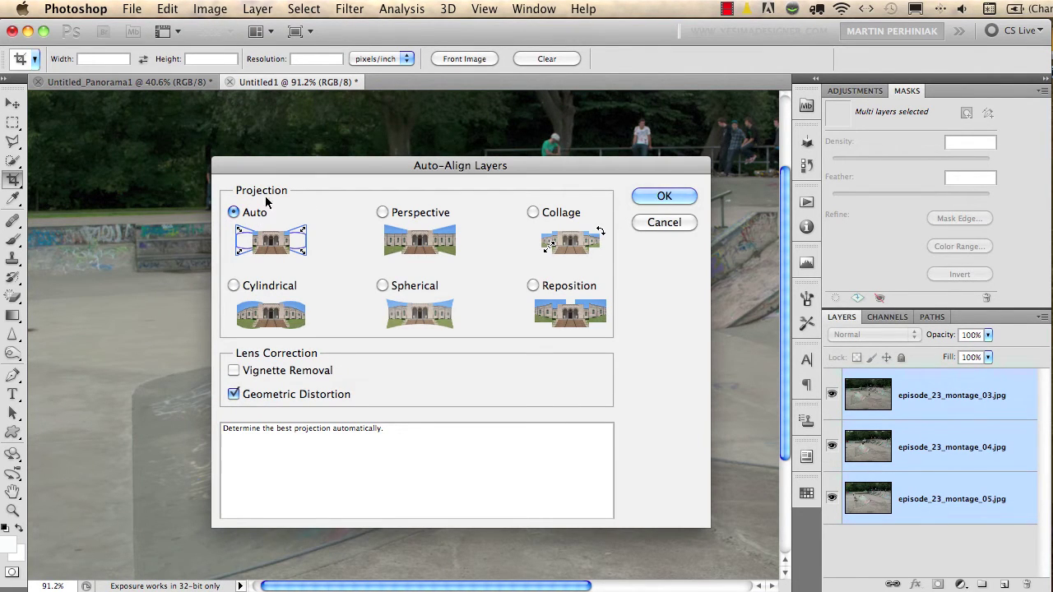
pyautogui.click(235, 395)
pyautogui.click(661, 195)
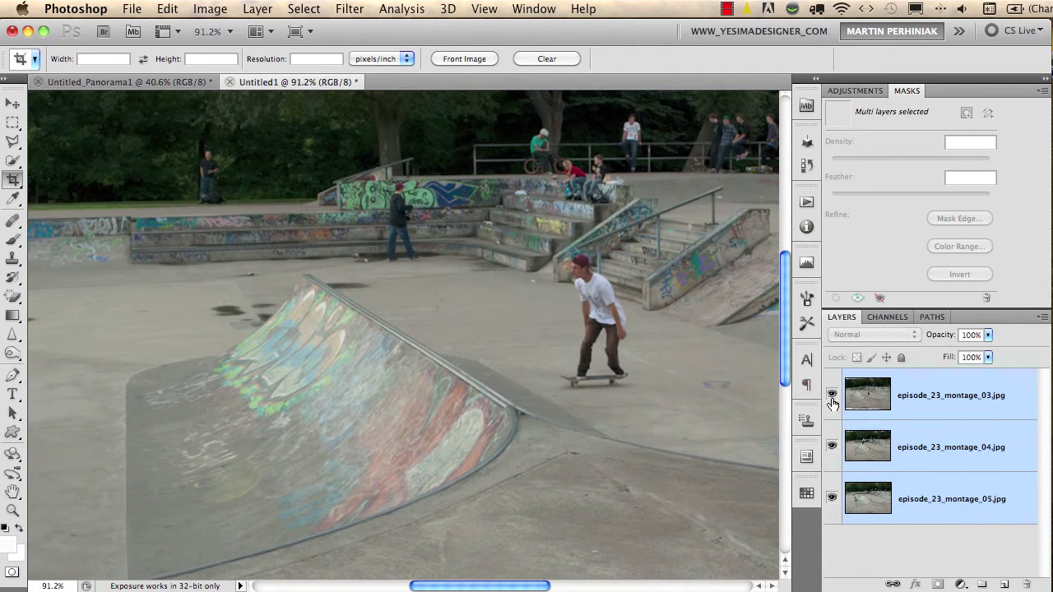
# Step: Toggle each layer's visibility to check the alignment, then select the montage_03 layer
pyautogui.click(832, 398)
pyautogui.click(832, 445)
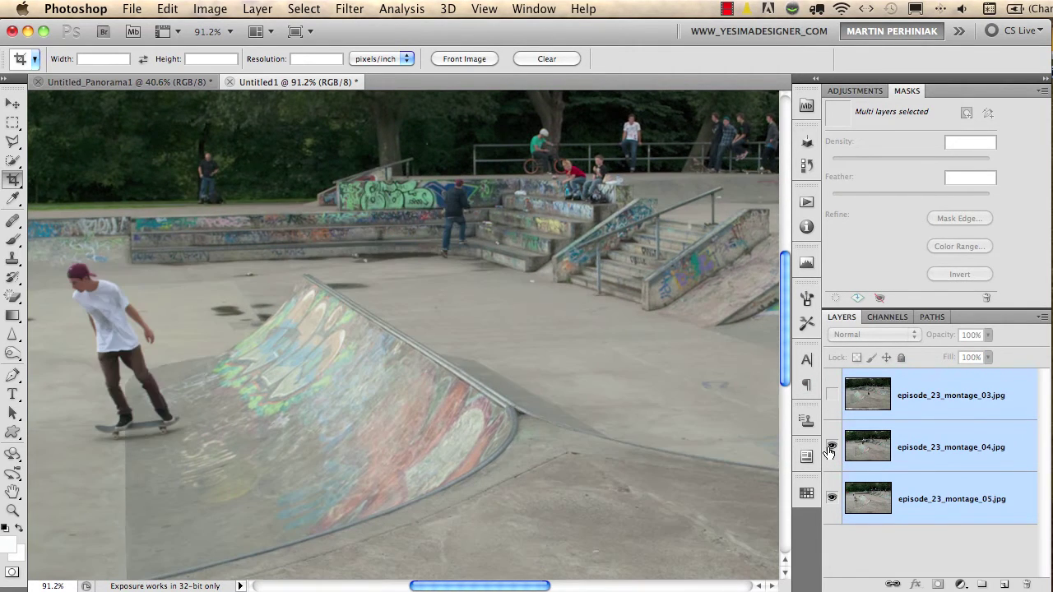
pyautogui.click(831, 394)
pyautogui.click(831, 396)
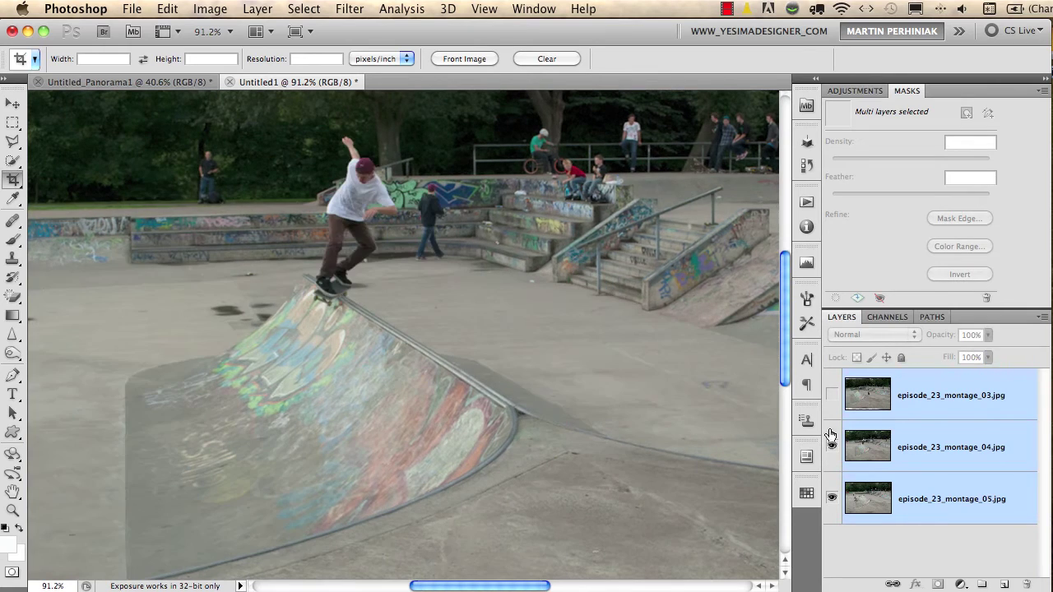
pyautogui.click(830, 444)
pyautogui.click(832, 445)
pyautogui.click(831, 395)
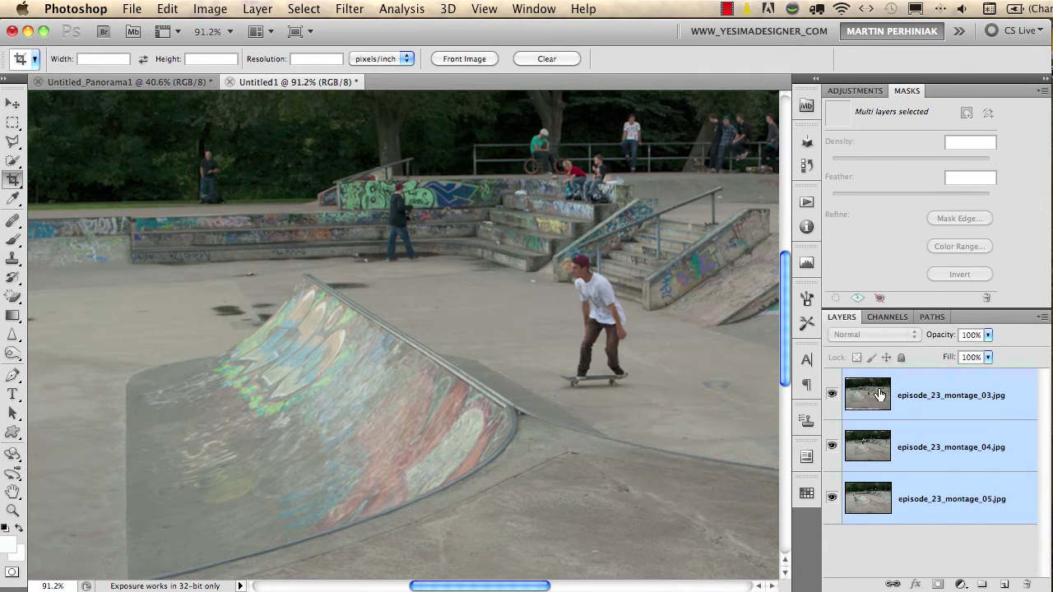
pyautogui.click(934, 392)
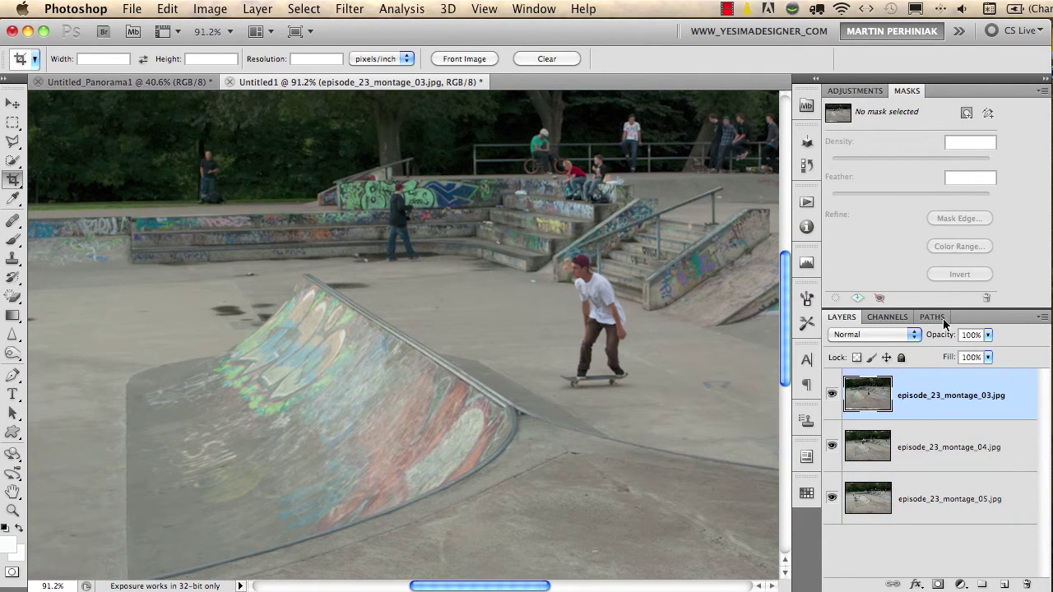
# Step: Add a pixel mask to montage_03, paint black over the right-hand skater, and invert it
pyautogui.click(965, 112)
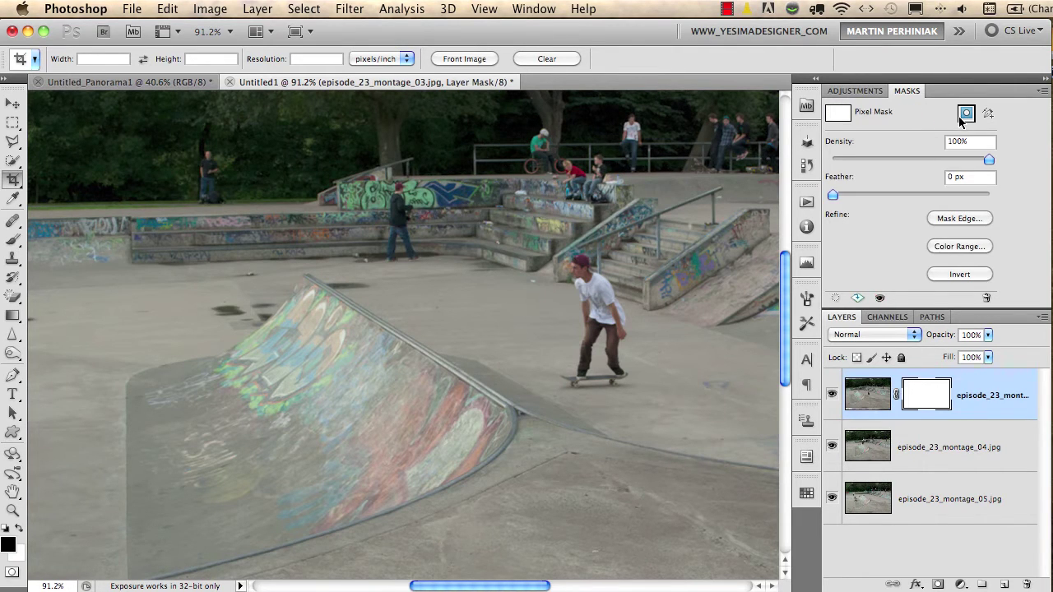
pyautogui.press('b')
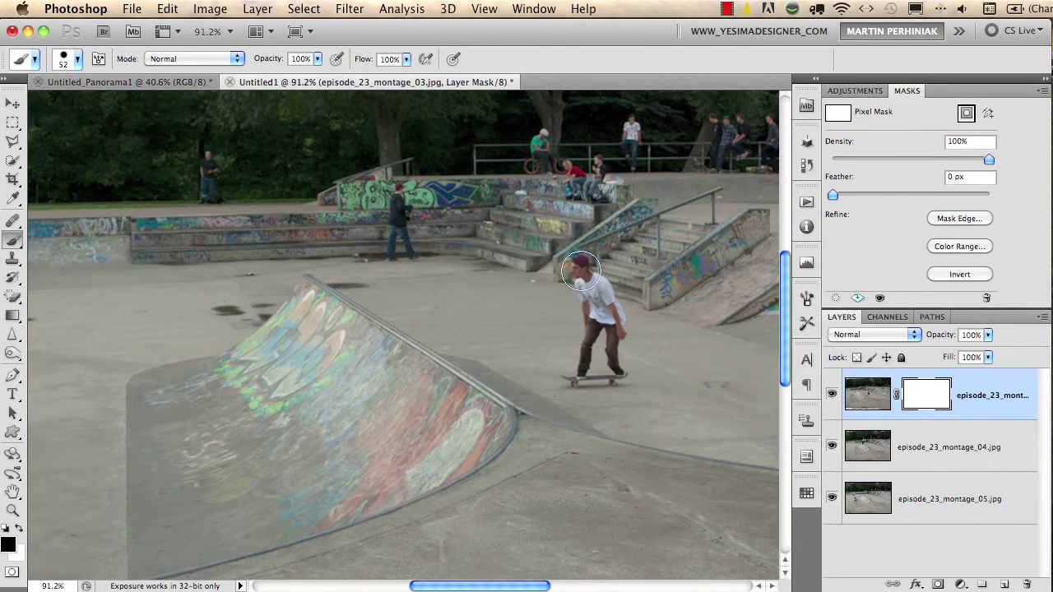
pyautogui.click(591, 297)
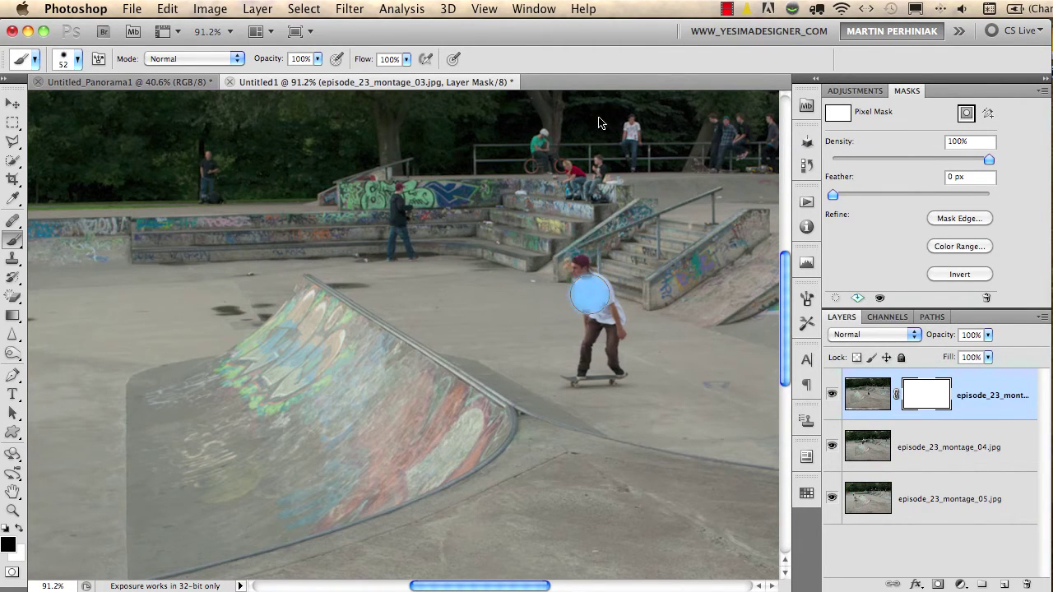
pyautogui.click(581, 369)
pyautogui.click(582, 311)
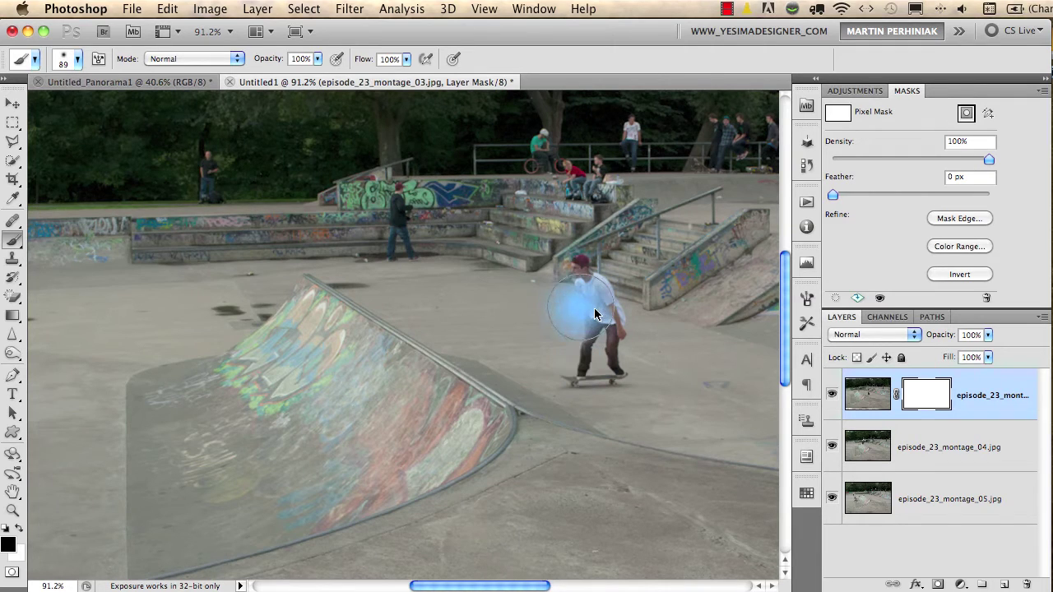
pyautogui.moveTo(582, 311)
pyautogui.mouseDown()
pyautogui.moveTo(586, 275)
pyautogui.moveTo(605, 306)
pyautogui.moveTo(599, 353)
pyautogui.moveTo(572, 375)
pyautogui.moveTo(606, 375)
pyautogui.mouseUp()
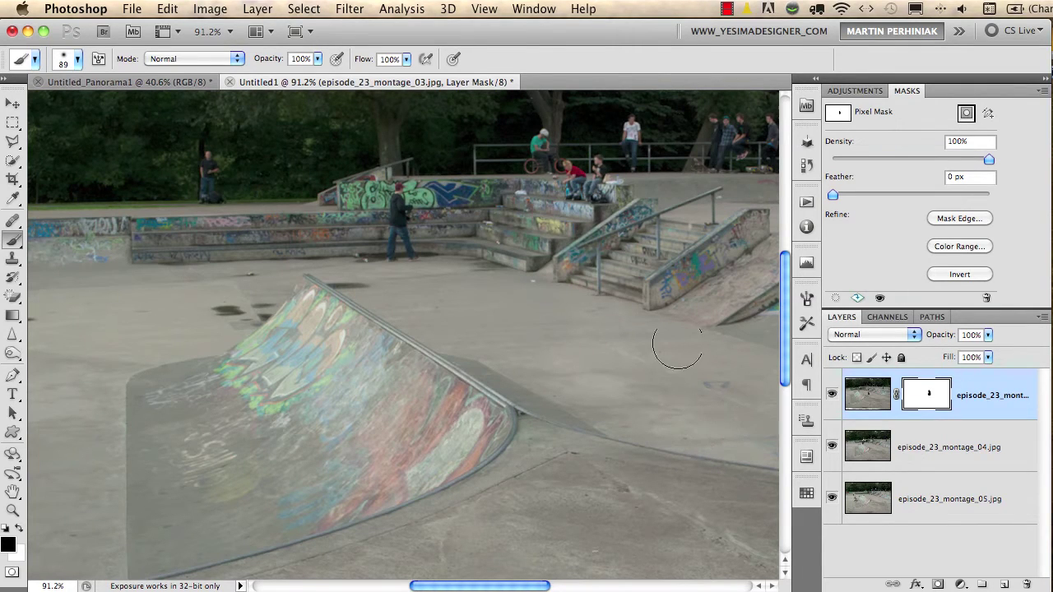
pyautogui.click(959, 274)
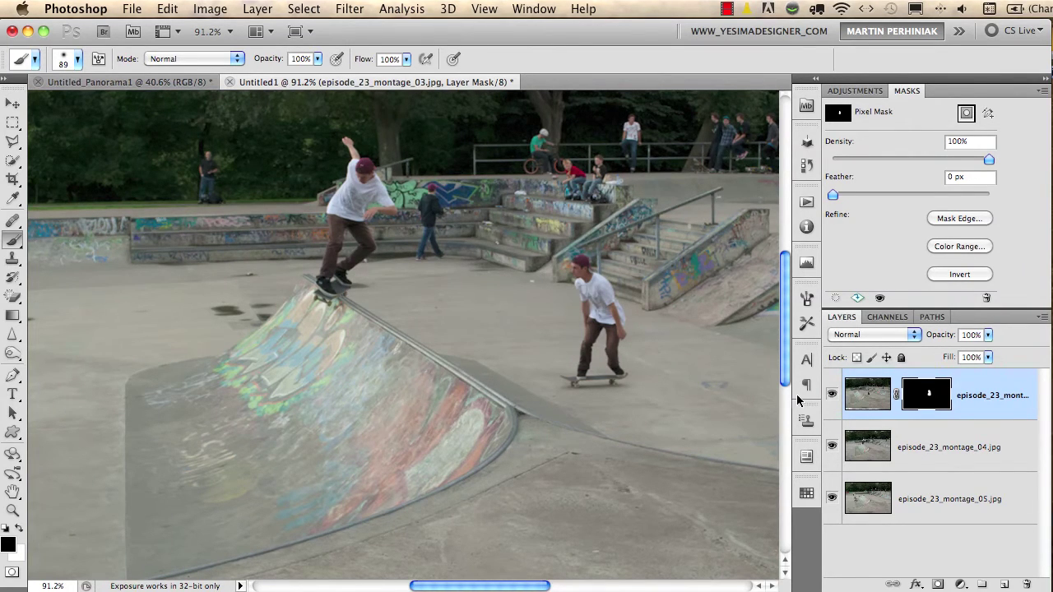
# Step: Mask montage_04 by painting over the ramp skater and inverting, then check with the bottom layer hidden
pyautogui.click(936, 445)
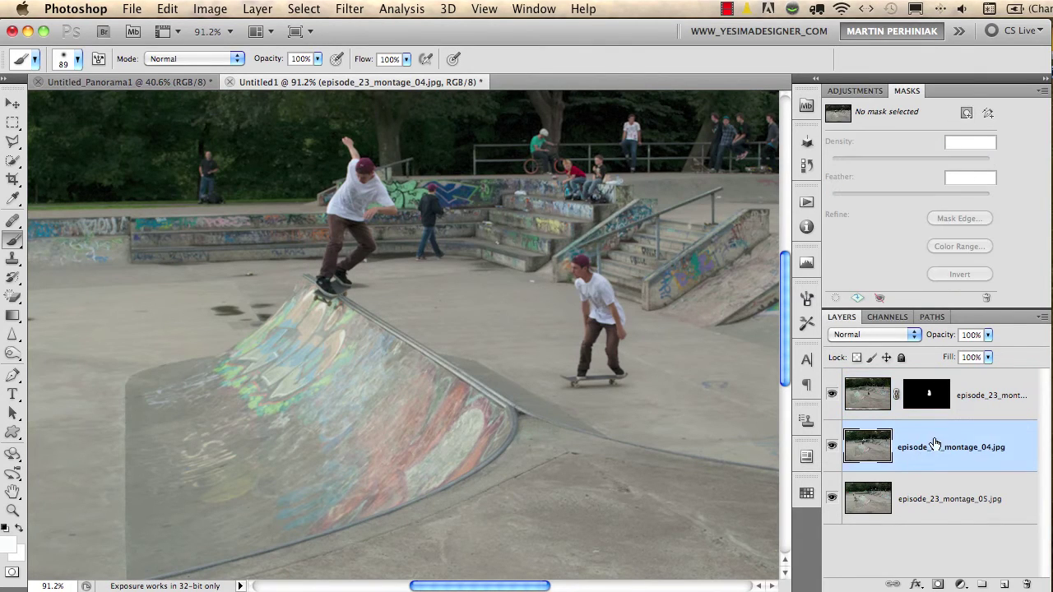
pyautogui.click(967, 112)
pyautogui.moveTo(345, 145)
pyautogui.mouseDown()
pyautogui.moveTo(379, 201)
pyautogui.moveTo(345, 226)
pyautogui.moveTo(350, 250)
pyautogui.mouseUp()
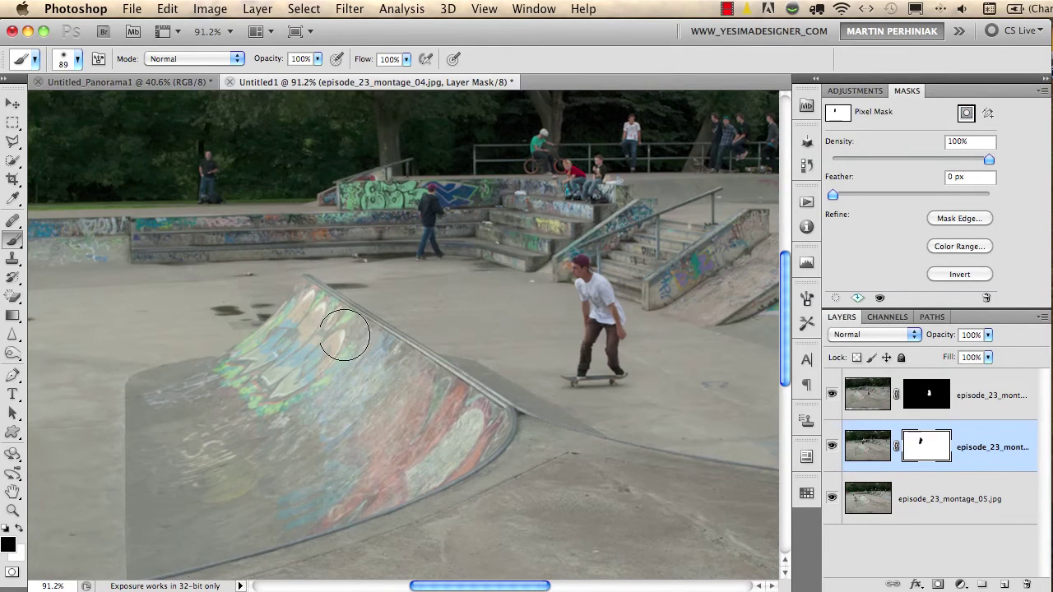
pyautogui.click(956, 275)
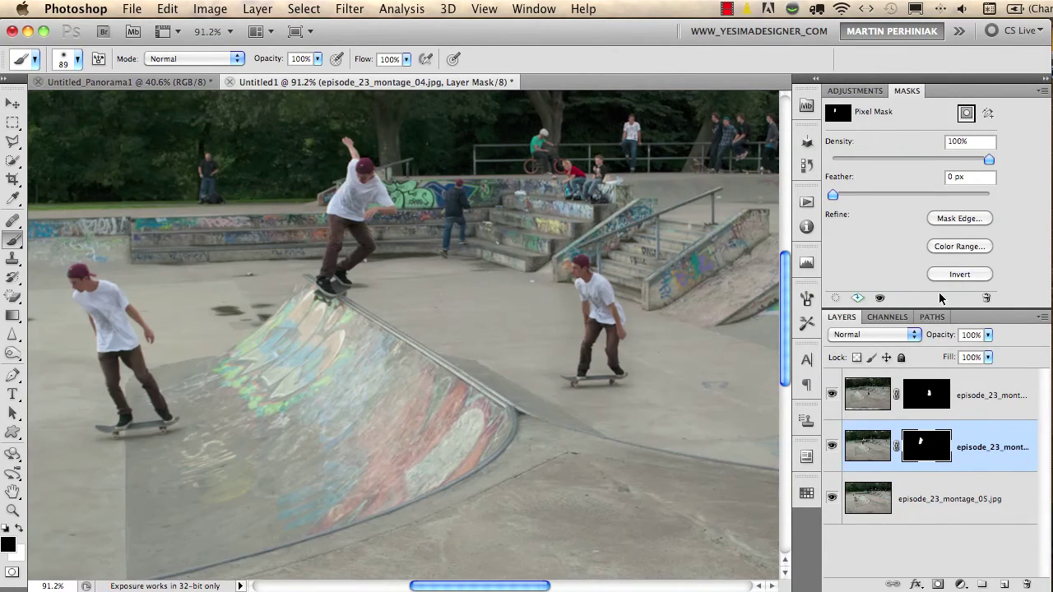
pyautogui.moveTo(388, 356); pyautogui.dragTo(476, 379)
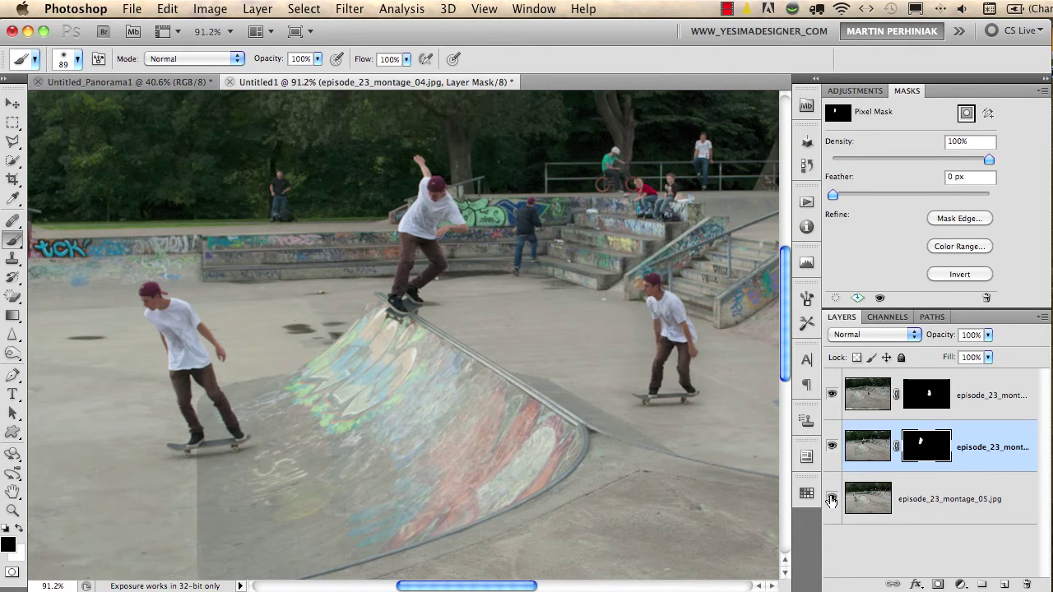
pyautogui.click(831, 499)
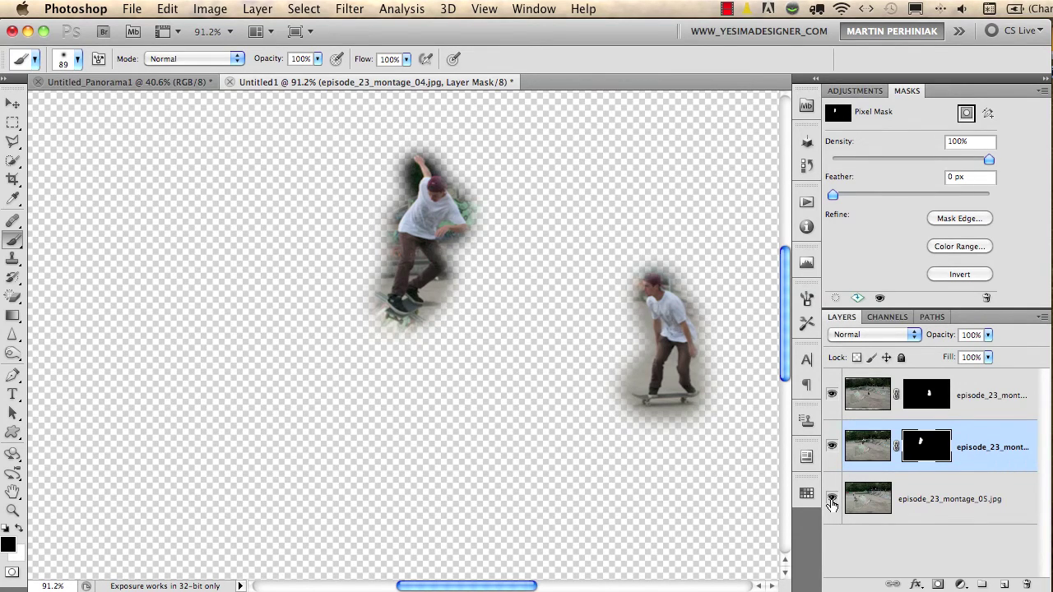
pyautogui.click(832, 500)
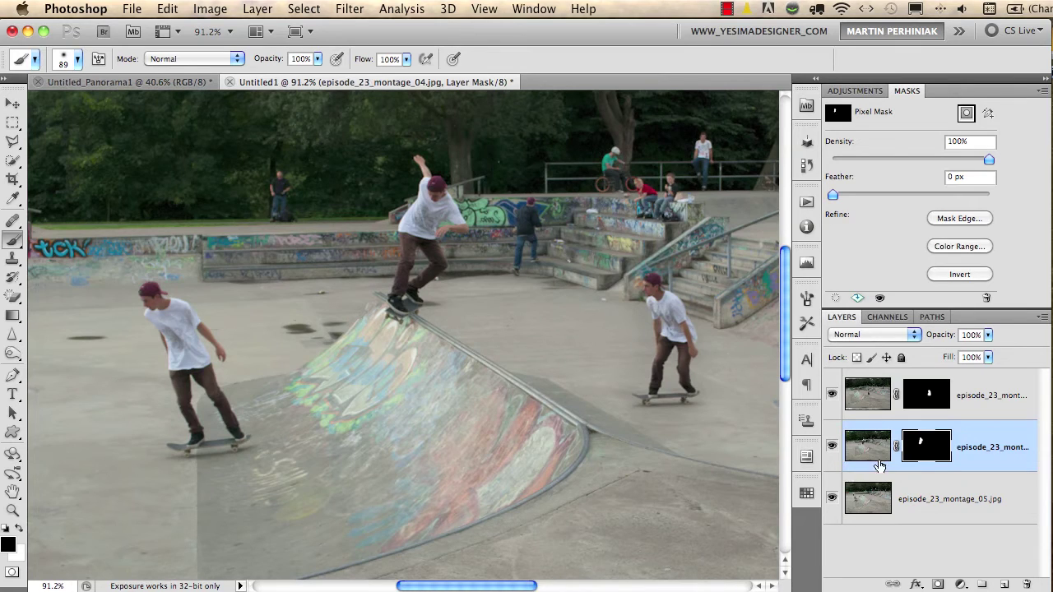
# Step: Load group portraits episode_23_montage_01 and 02 from Mini Bridge as stacked layers in Untitled2
pyautogui.click(804, 105)
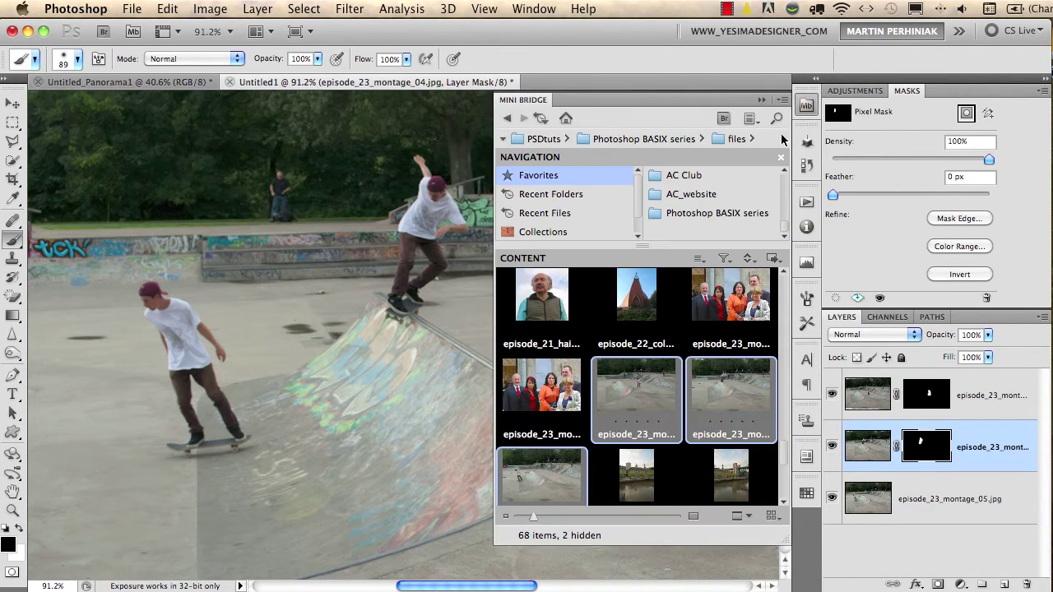
pyautogui.click(692, 297)
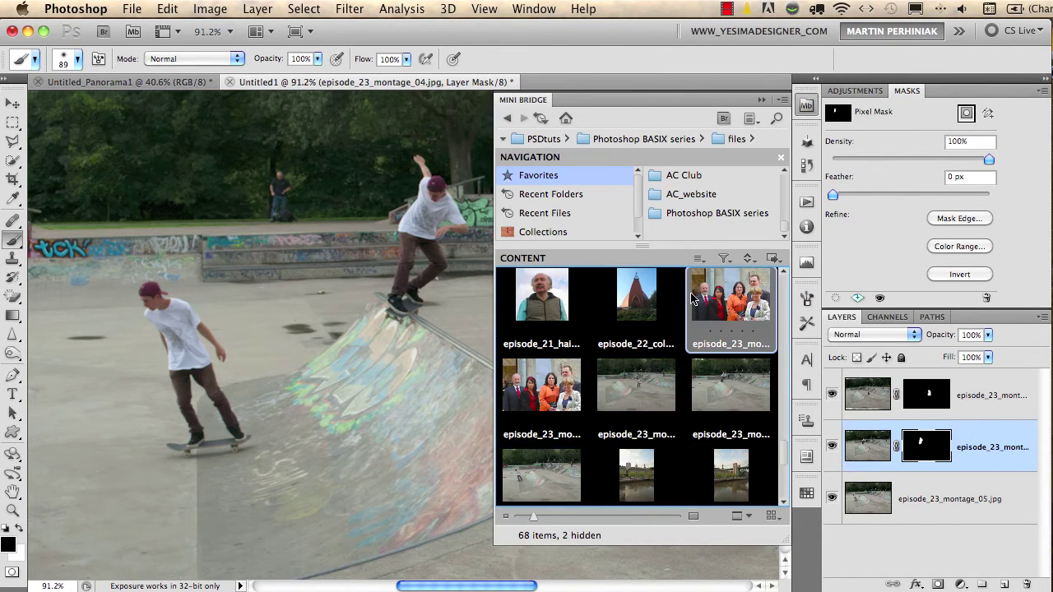
pyautogui.keyDown('super'); pyautogui.click(533, 387); pyautogui.keyUp('super')
pyautogui.click(774, 260)
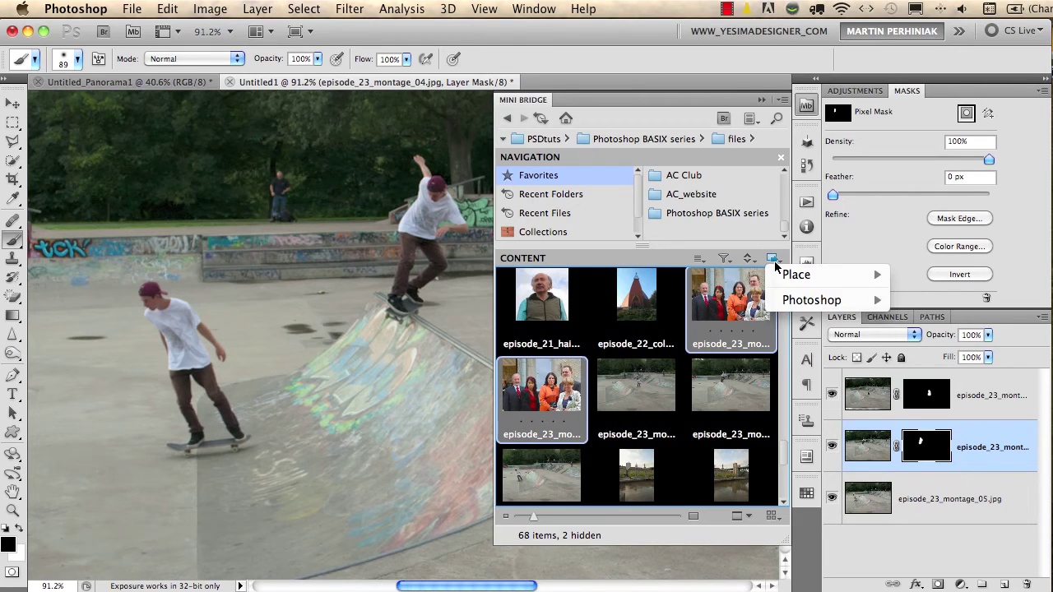
pyautogui.moveTo(811, 303)
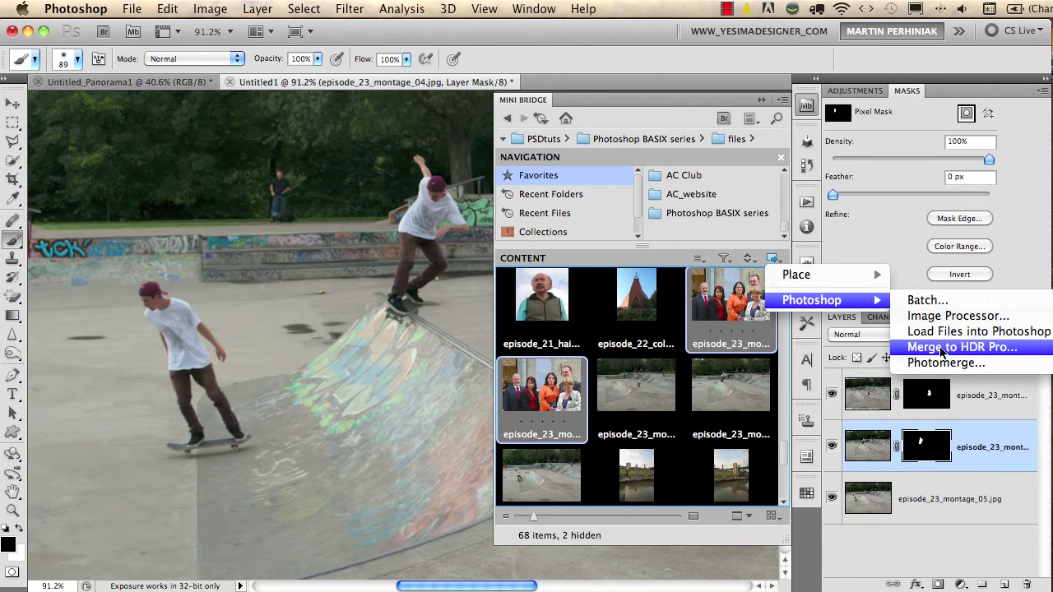
pyautogui.click(974, 331)
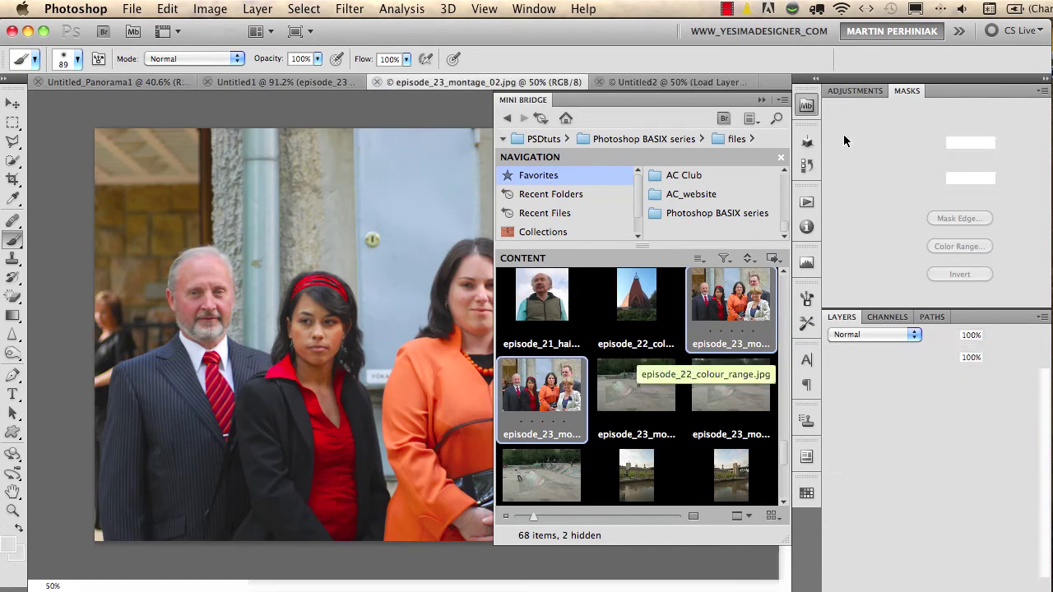
pyautogui.click(807, 107)
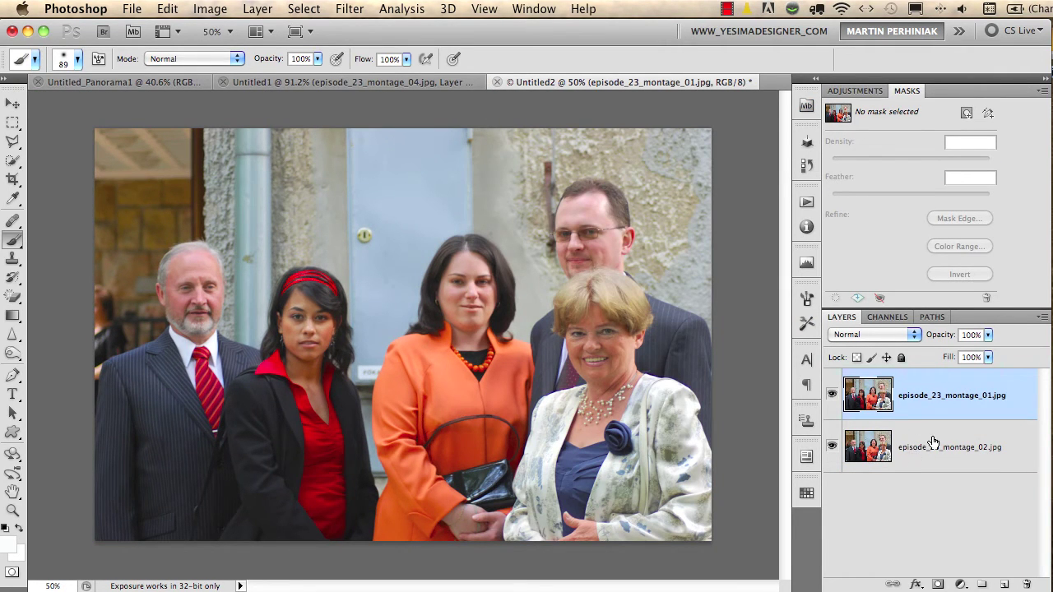
# Step: Toggle the top portrait's visibility to compare both shots, then select both photo layers
pyautogui.scroll(3, 294, 347)
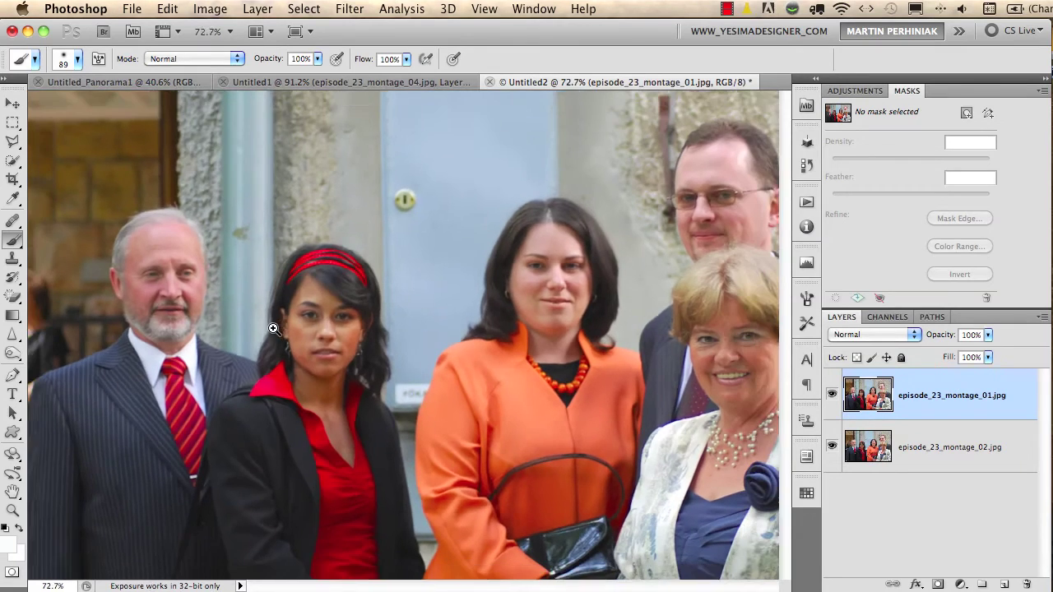
pyautogui.scroll(-1, 293, 347)
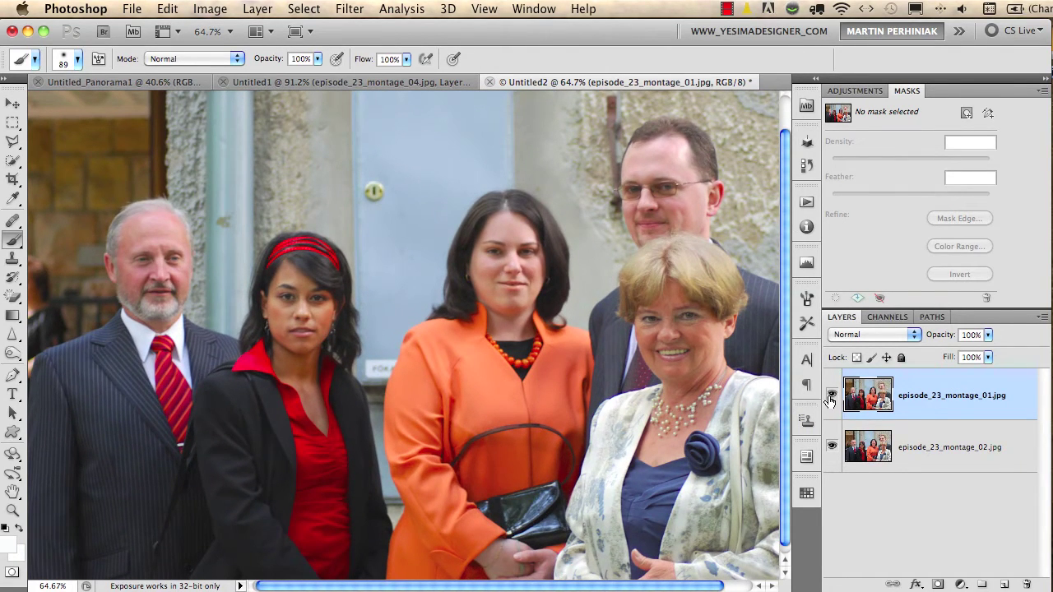
pyautogui.click(831, 397)
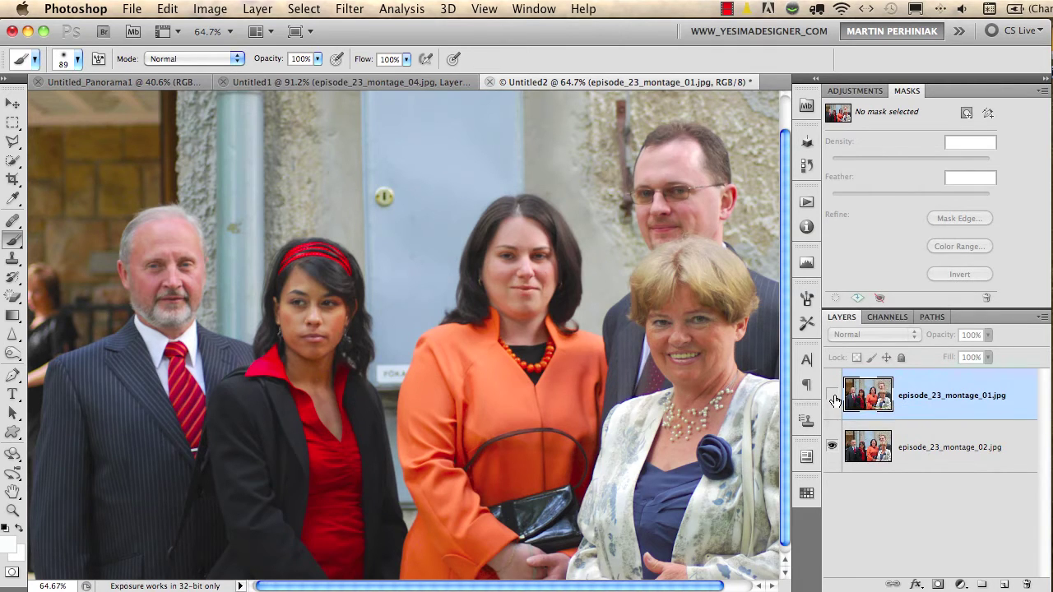
pyautogui.click(832, 398)
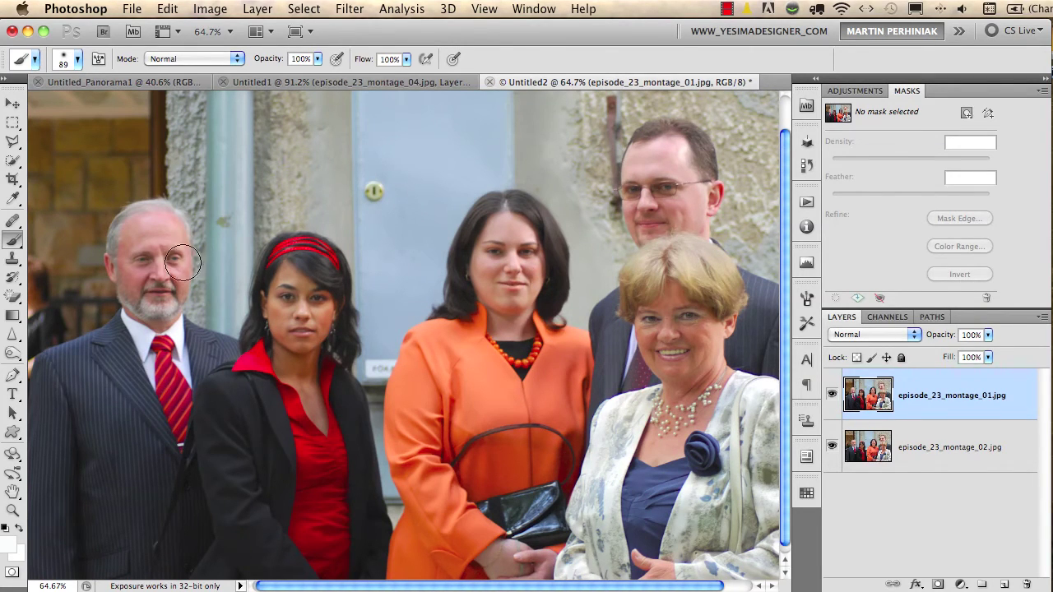
pyautogui.click(832, 397)
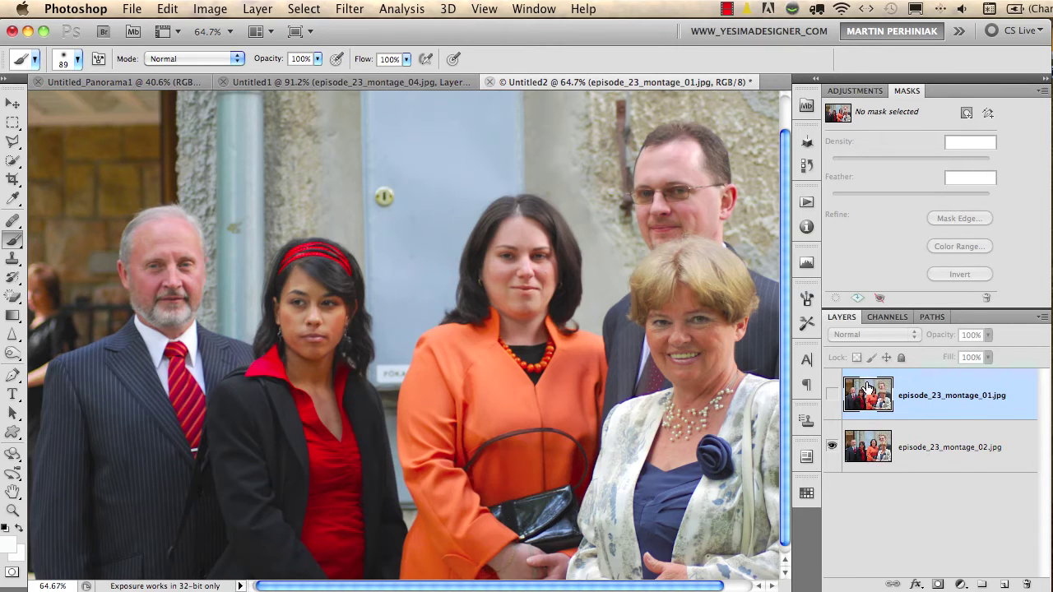
pyautogui.click(831, 395)
pyautogui.keyDown('shift'); pyautogui.click(904, 445); pyautogui.keyUp('shift')
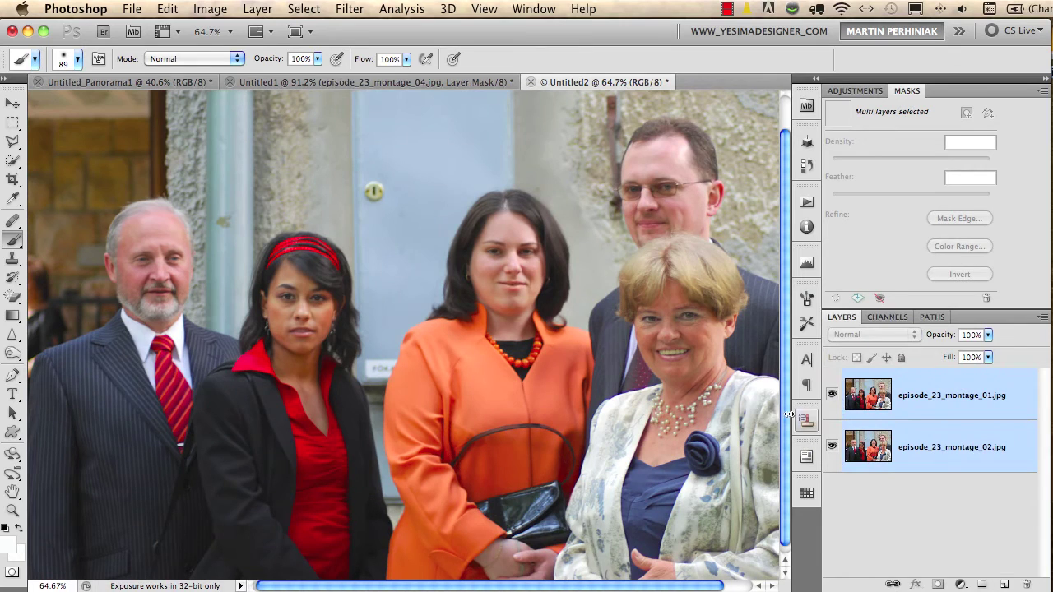
# Step: Auto-align the two group-portrait layers using Auto projection
pyautogui.click(167, 8)
pyautogui.click(263, 389)
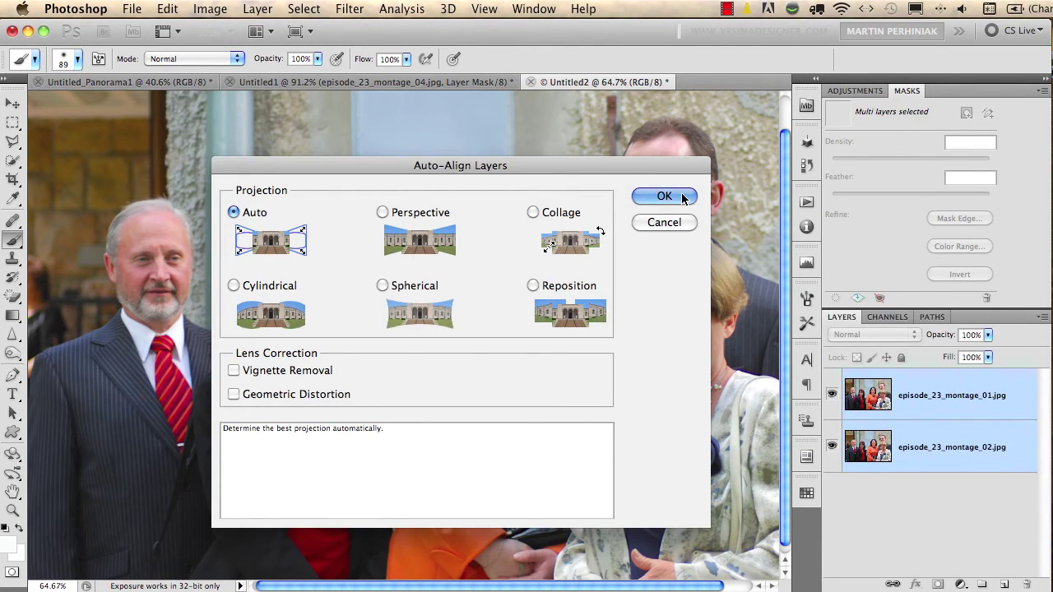
pyautogui.click(682, 198)
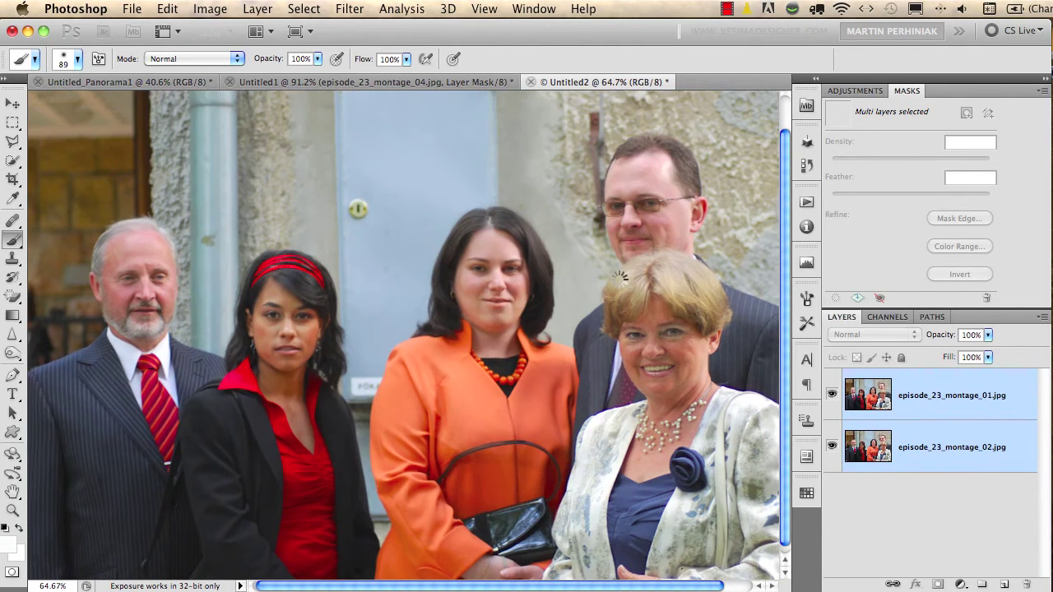
# Step: Toggle the top shot to check the alignment, then select only the top portrait layer
pyautogui.scroll(5, 277, 318)
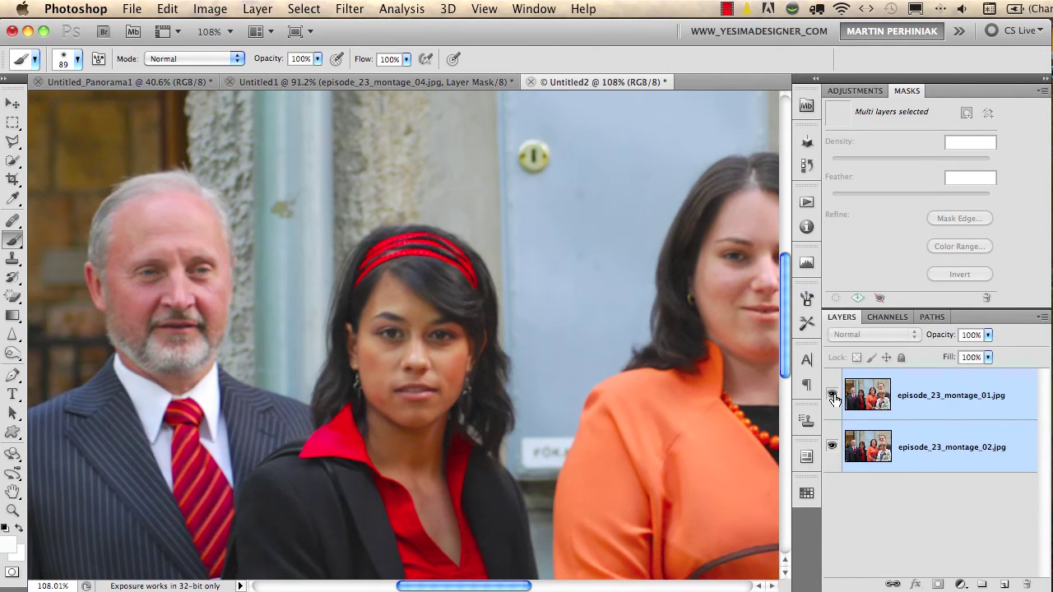
pyautogui.click(832, 398)
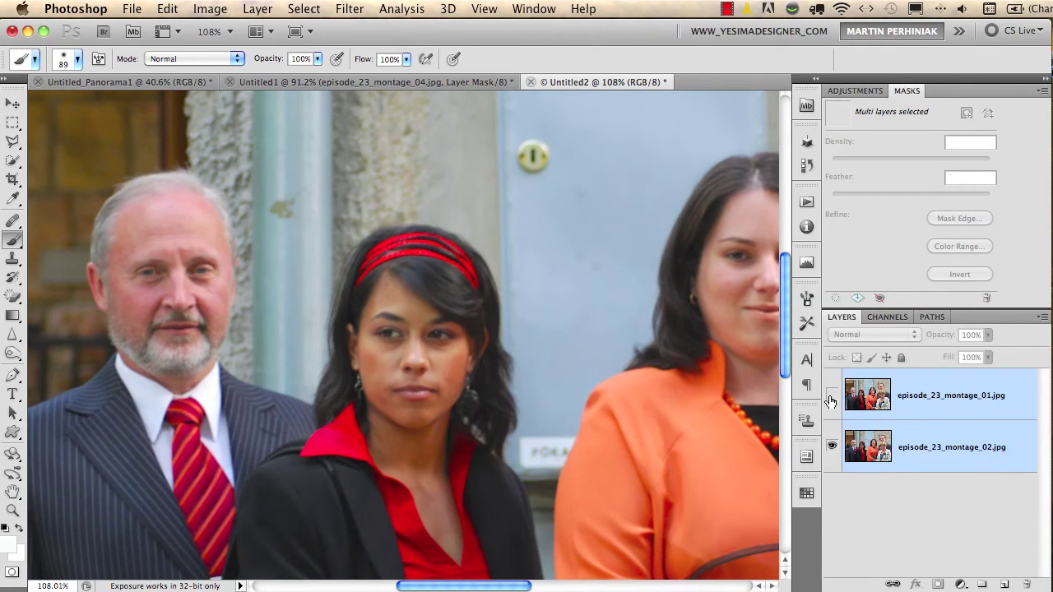
pyautogui.click(831, 398)
pyautogui.click(831, 397)
pyautogui.click(930, 395)
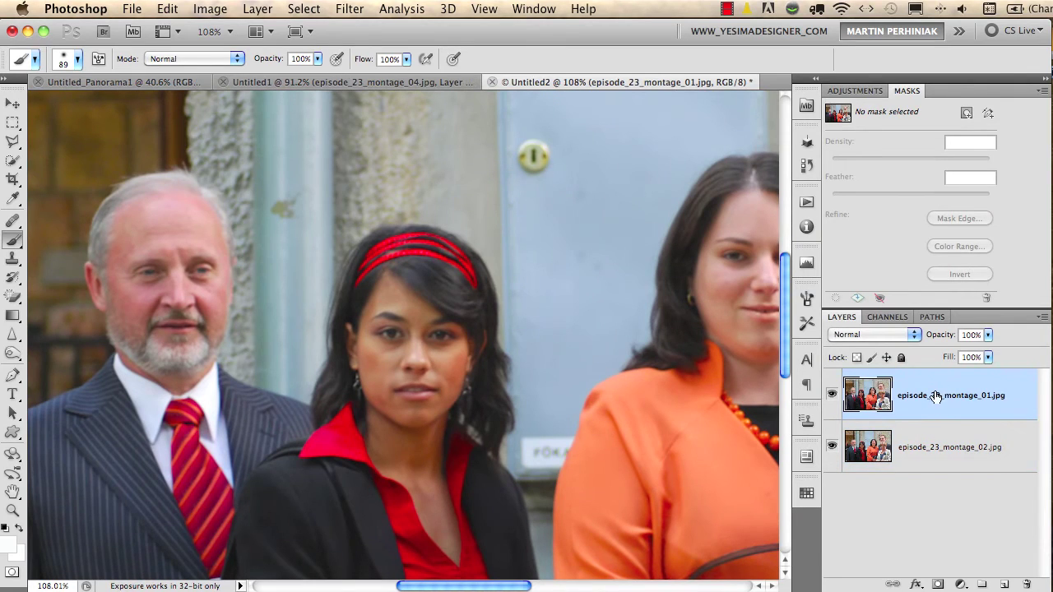
# Step: Add a layer mask to the top portrait and paint the man's head with a 133 px brush
pyautogui.click(965, 114)
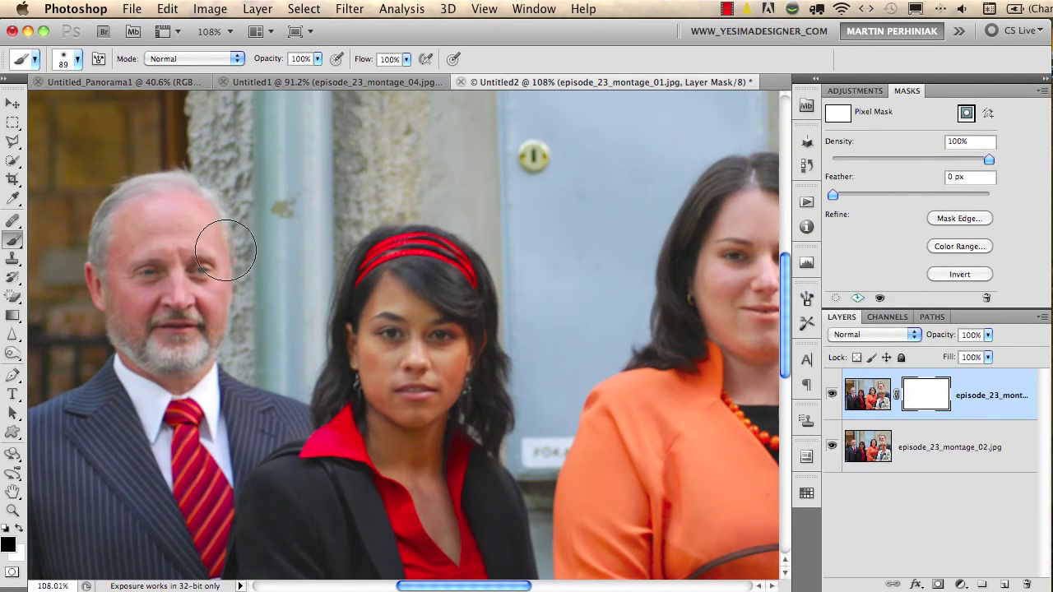
pyautogui.hscroll(-2, 211, 236)
pyautogui.moveTo(226, 272); pyautogui.dragTo(247, 280)
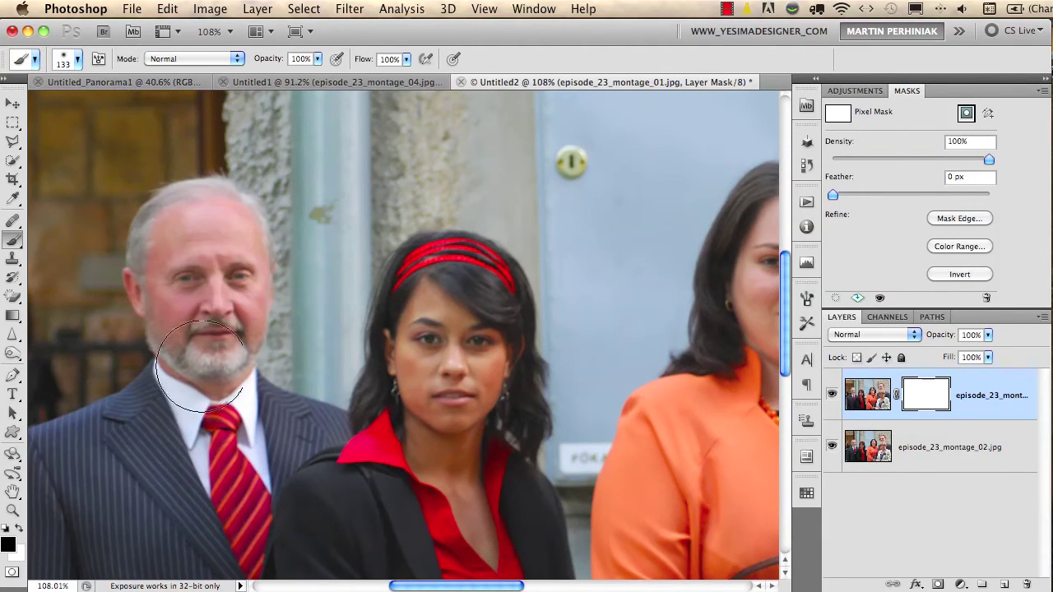
pyautogui.moveTo(237, 204)
pyautogui.mouseDown()
pyautogui.moveTo(161, 196)
pyautogui.moveTo(240, 258)
pyautogui.mouseUp()
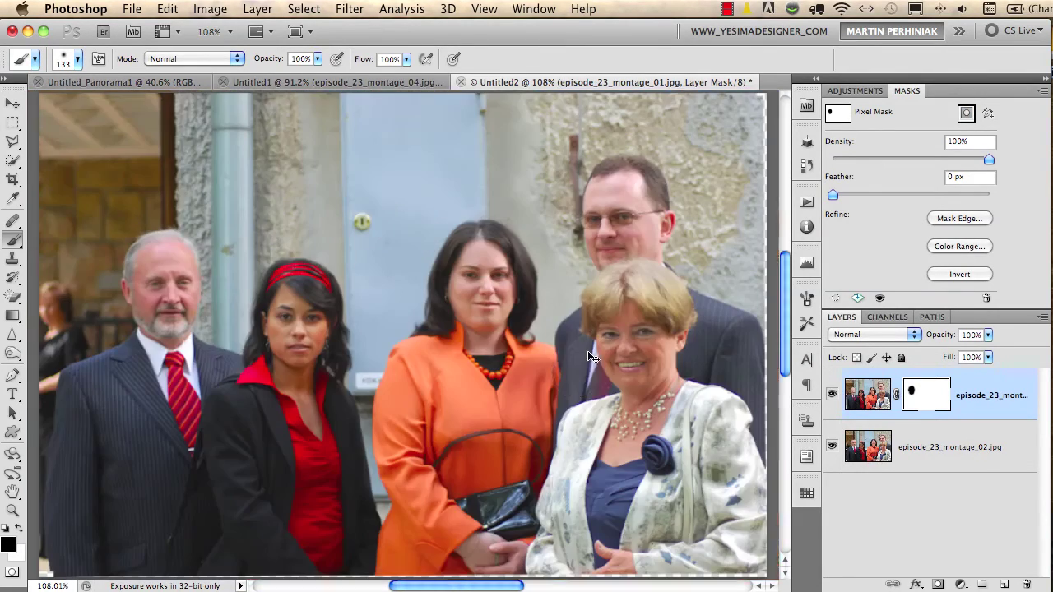
# Step: Mask the headband woman's lips to show the other shot, then switch to Untitled1
pyautogui.press('super+0')
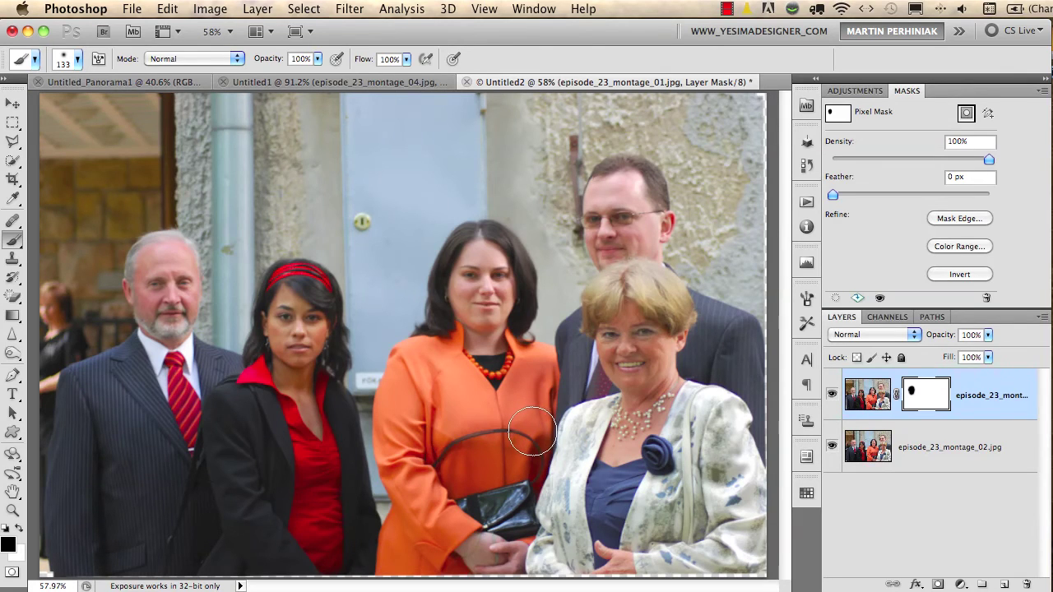
pyautogui.moveTo(282, 323)
pyautogui.mouseDown()
pyautogui.moveTo(364, 301)
pyautogui.moveTo(378, 369)
pyautogui.moveTo(471, 382)
pyautogui.moveTo(380, 375)
pyautogui.mouseUp()
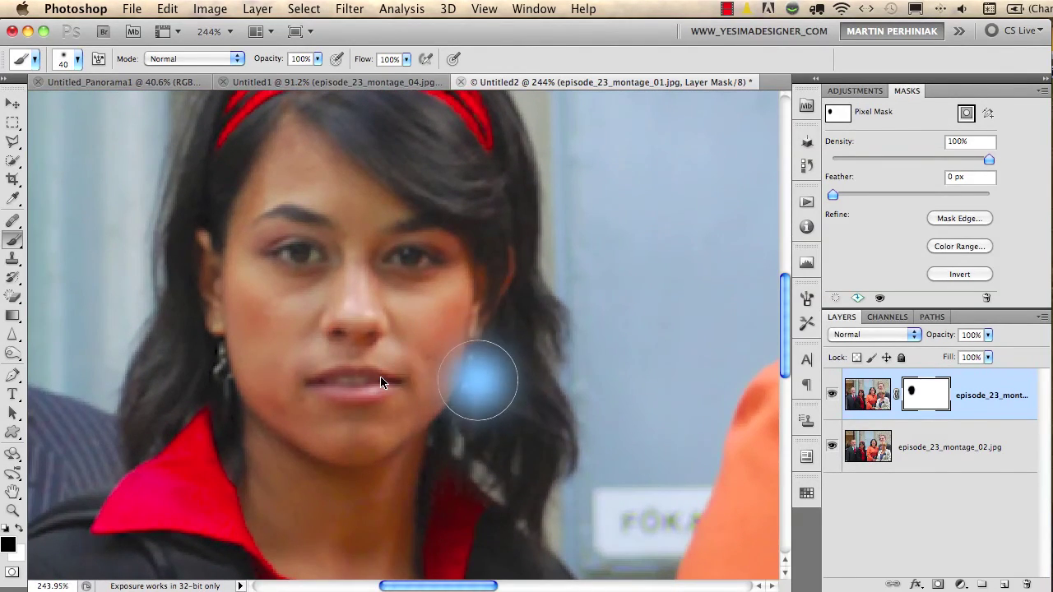
pyautogui.moveTo(317, 381); pyautogui.dragTo(404, 376)
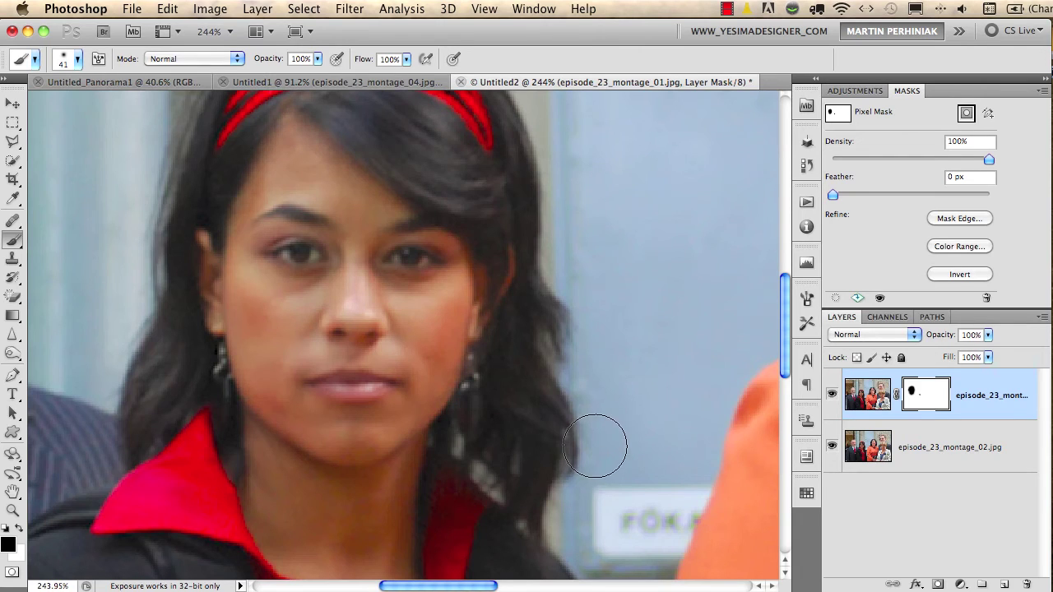
pyautogui.press('super+0')
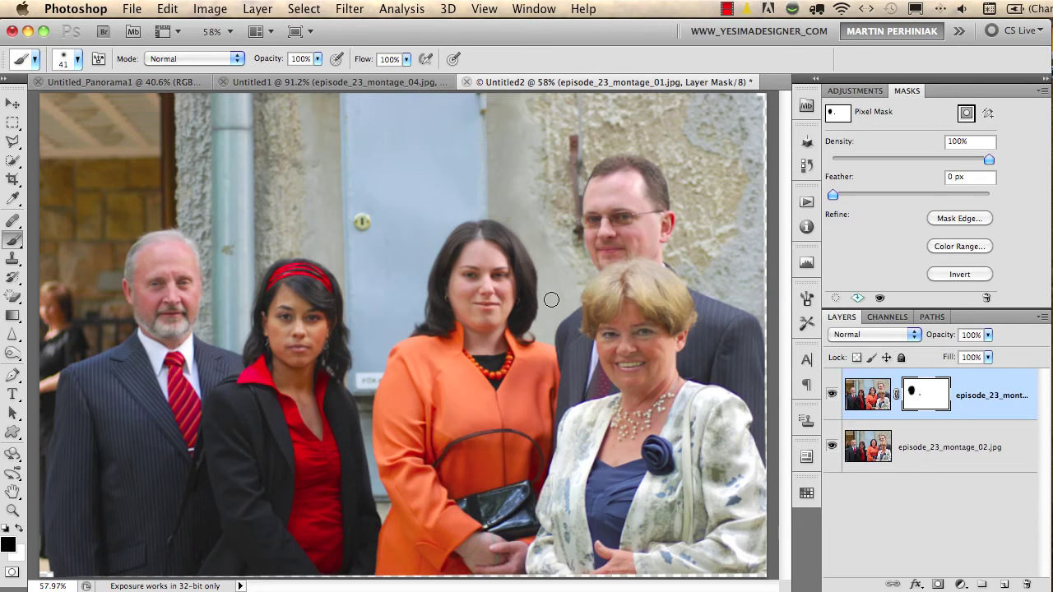
pyautogui.click(369, 84)
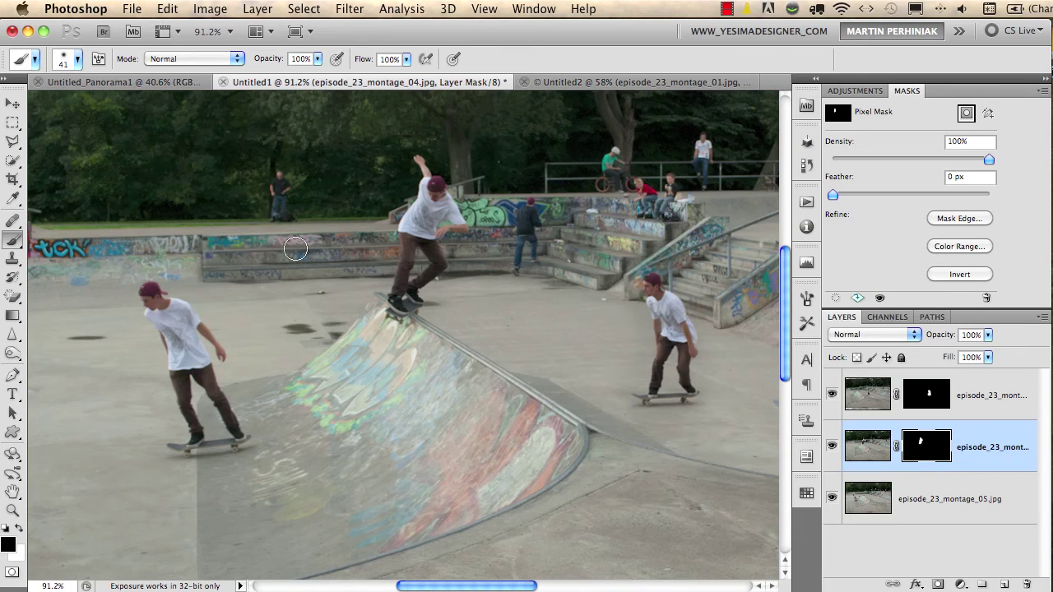
# Step: Show the Untitled_Panorama1 bridge panorama fitted on screen with the Move tool active
pyautogui.click(123, 82)
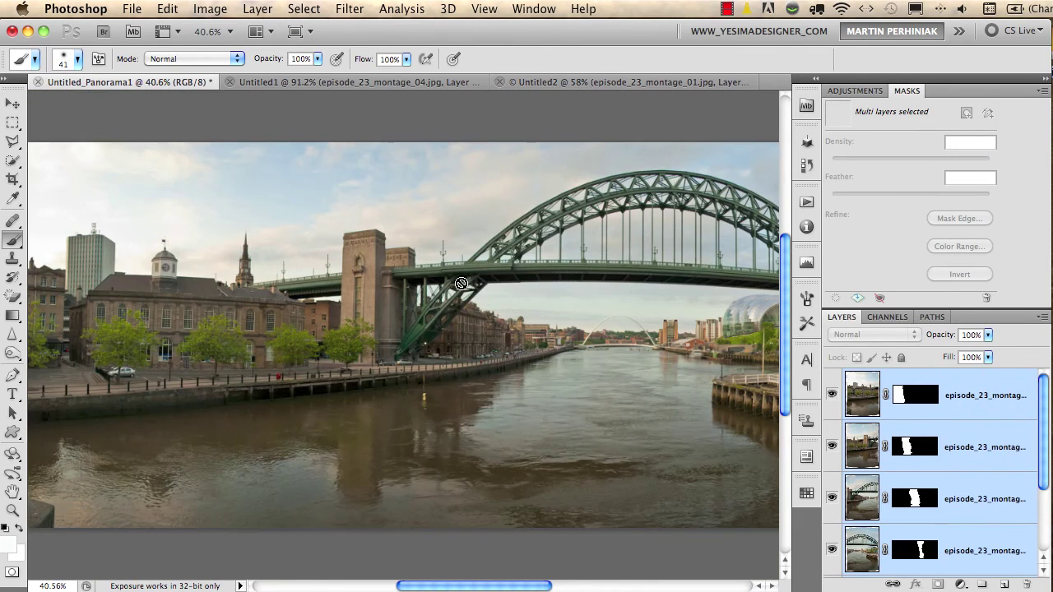
pyautogui.press('super+0')
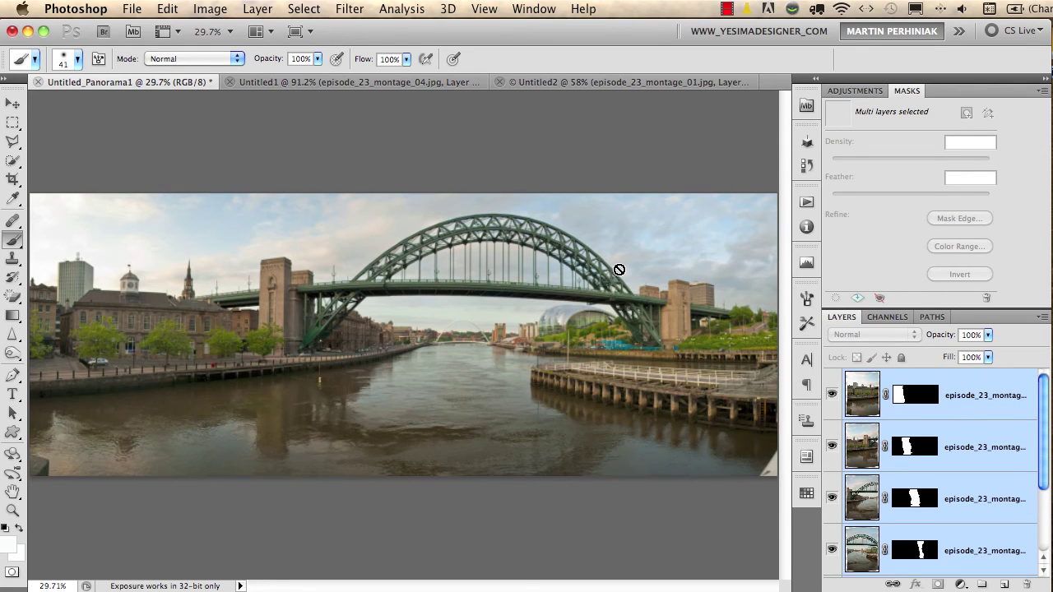
pyautogui.press('v')
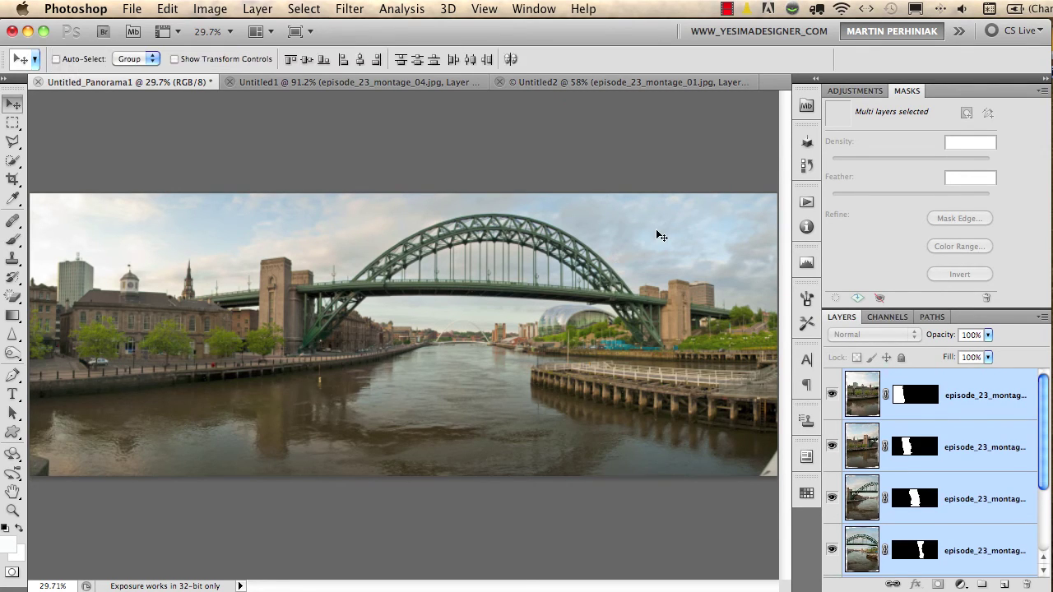